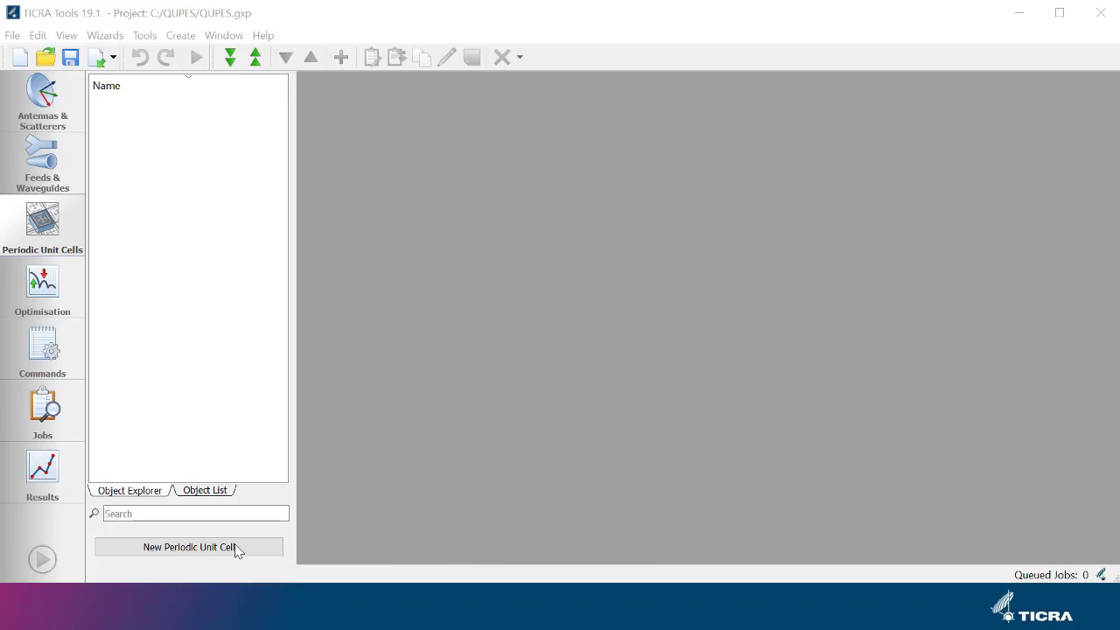
# - Start a new planar periodic unit cell from the pre-defined Rectangular Patch template
pyautogui.click(190, 552)
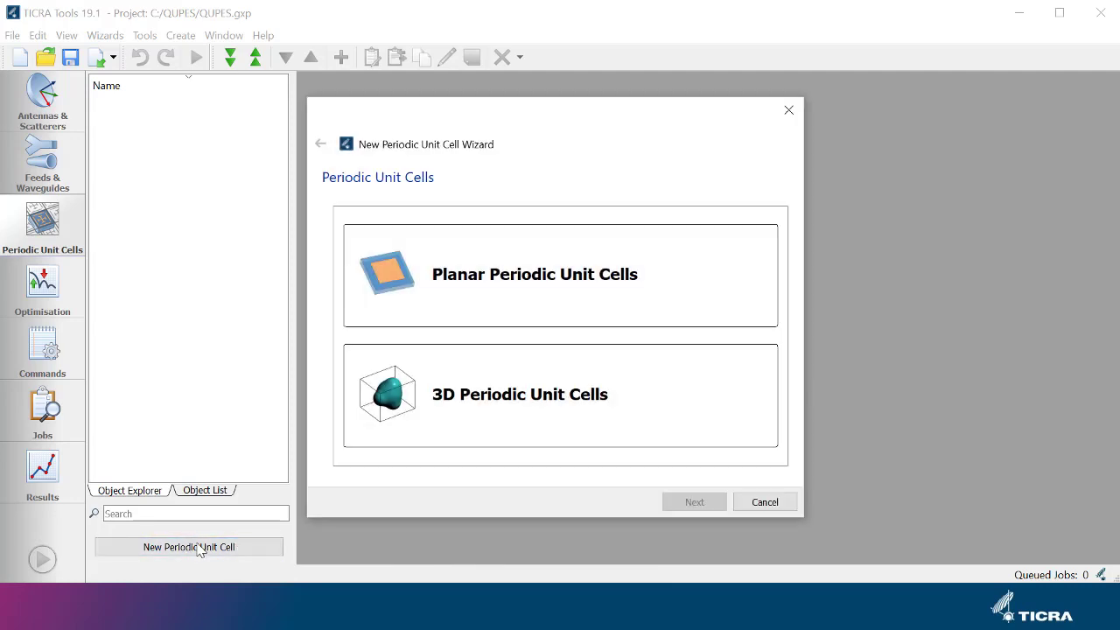
pyautogui.click(532, 291)
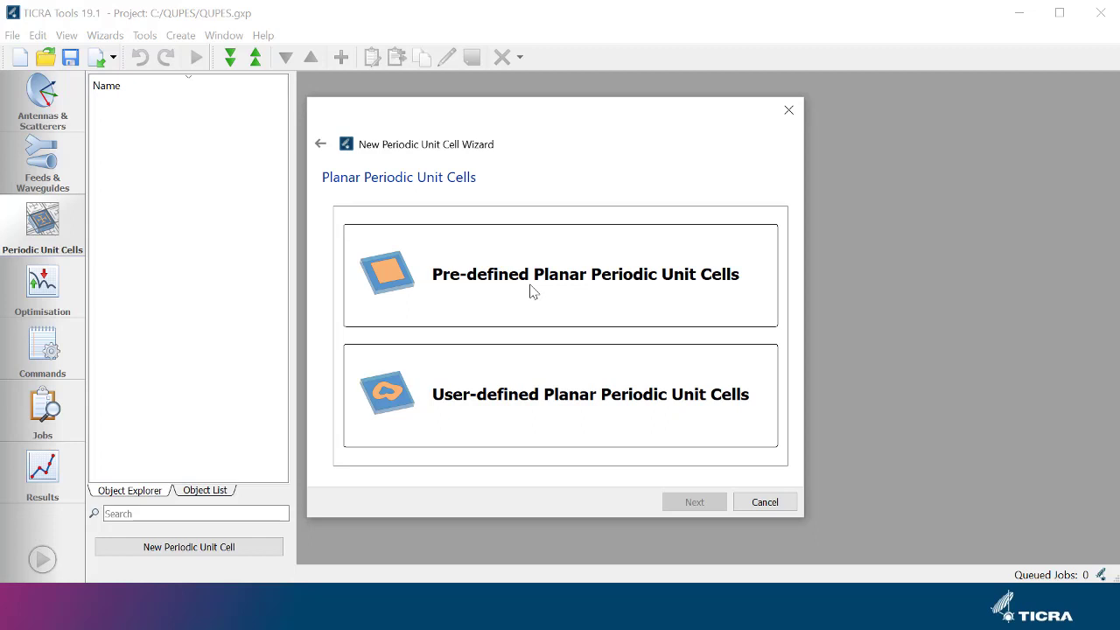
pyautogui.click(533, 291)
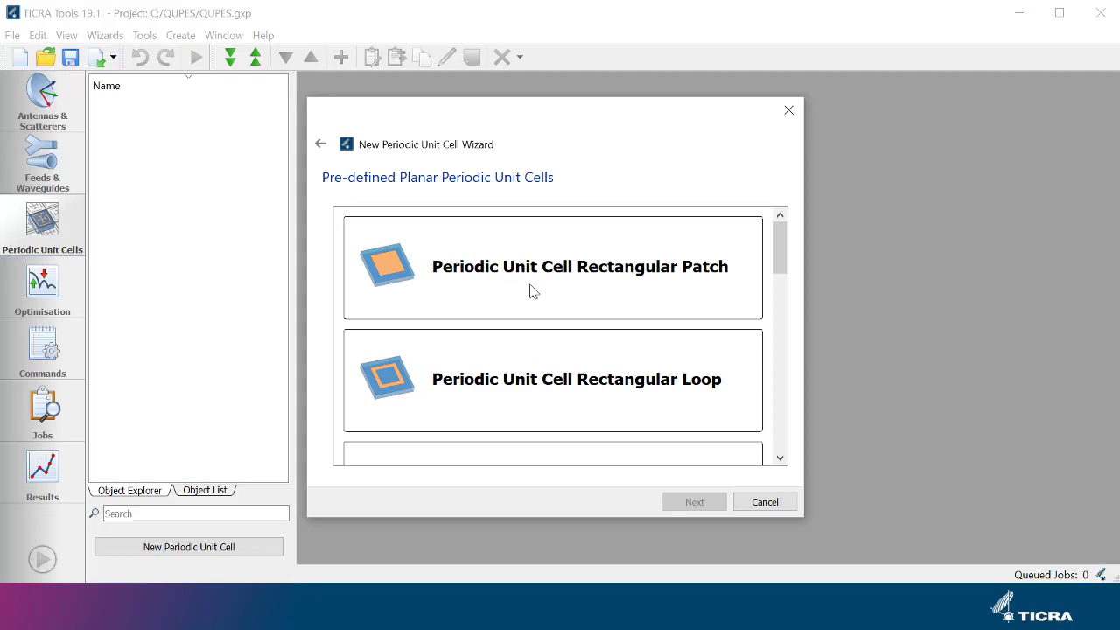
pyautogui.click(533, 292)
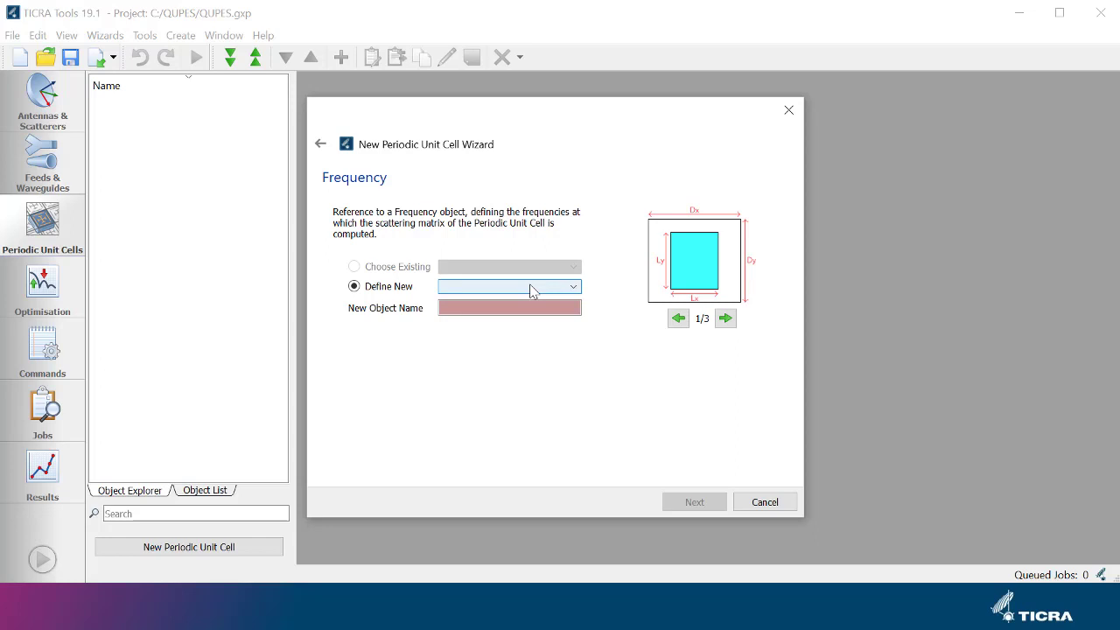
# - Define a Frequency List named 'frequency' containing 35 GHz and proceed to materials
pyautogui.click(530, 290)
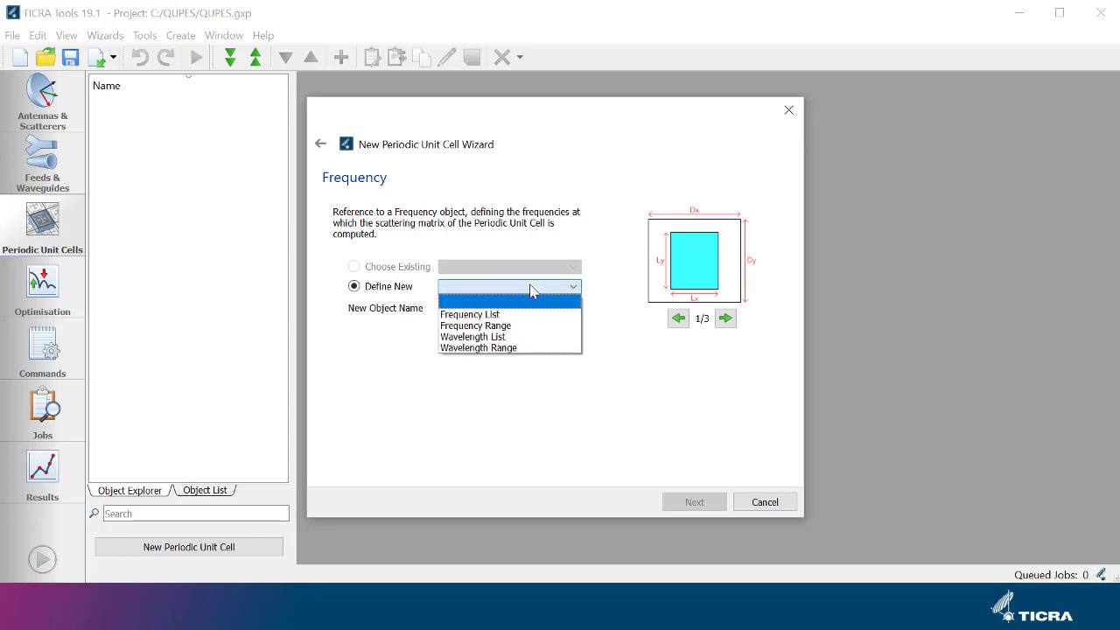
pyautogui.click(523, 316)
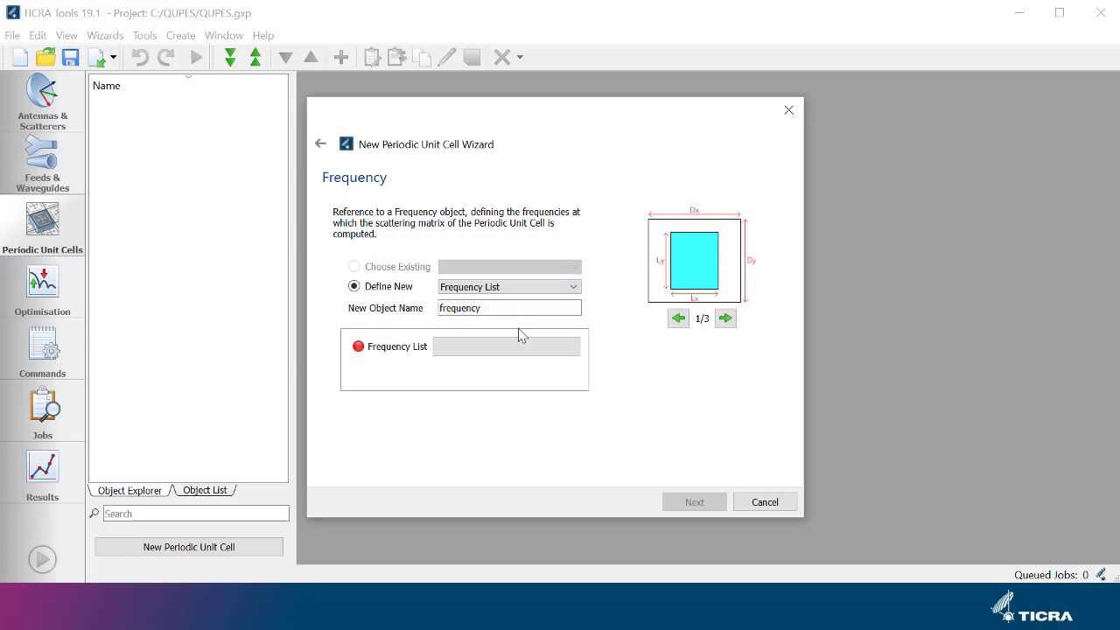
pyautogui.click(522, 349)
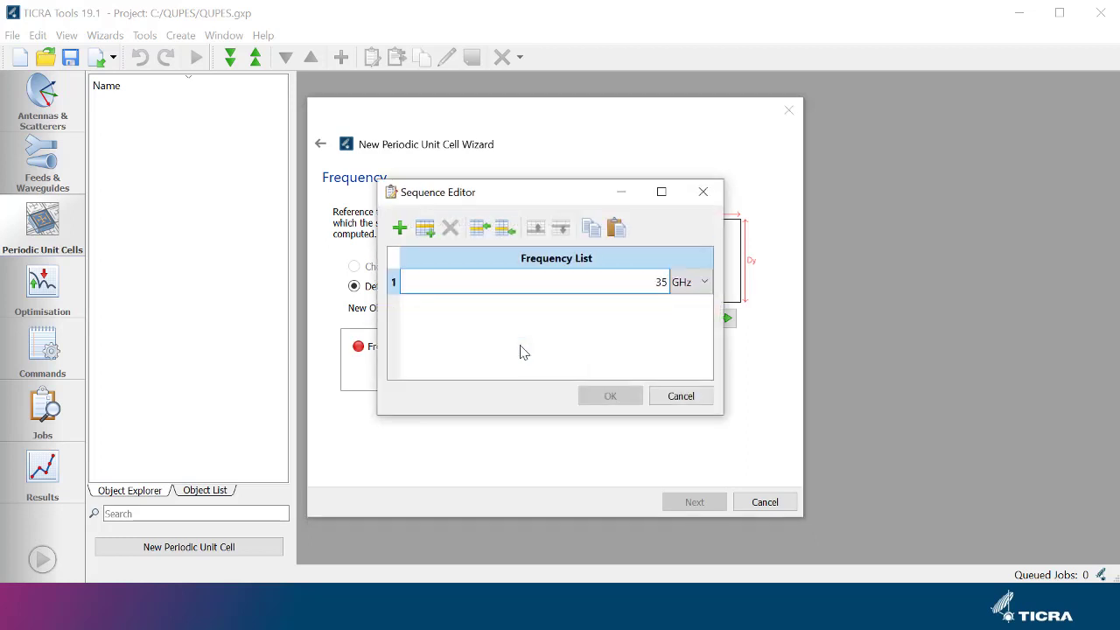
pyautogui.press('Return')
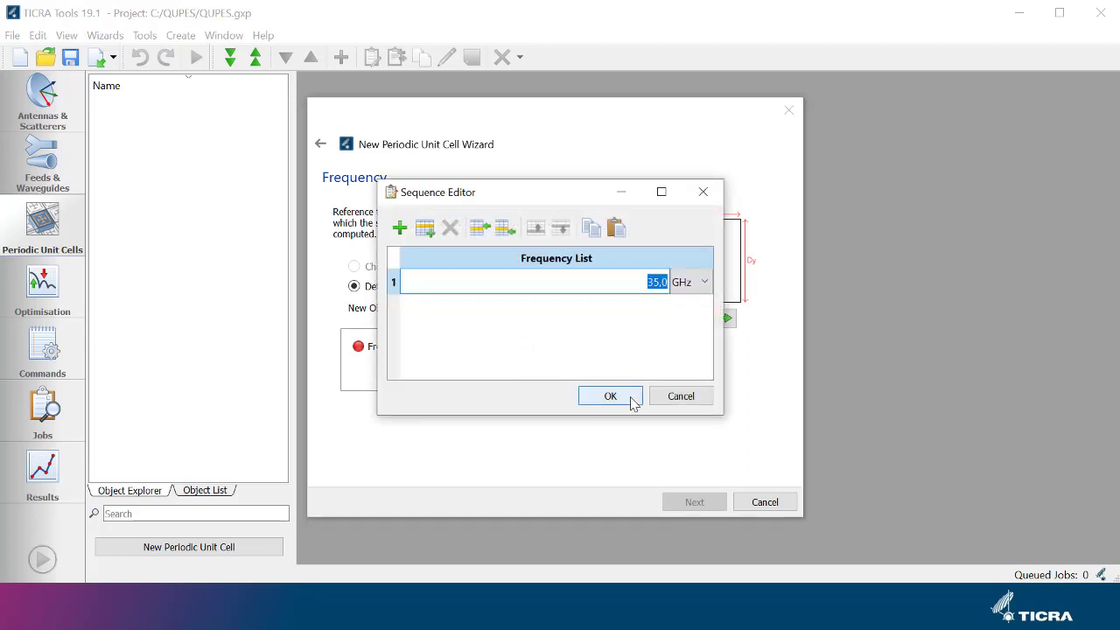
pyautogui.click(630, 396)
pyautogui.click(695, 505)
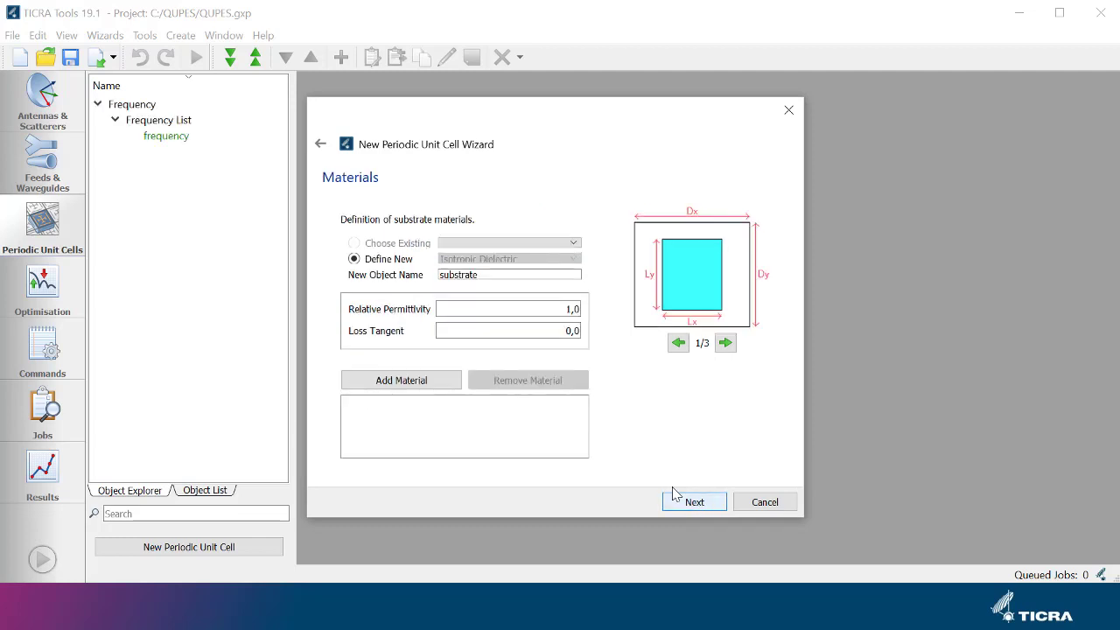
# - Add a dielectric named 'Rogers' with permittivity 2,94 and loss tangent 0,0012
pyautogui.doubleClick(531, 276)
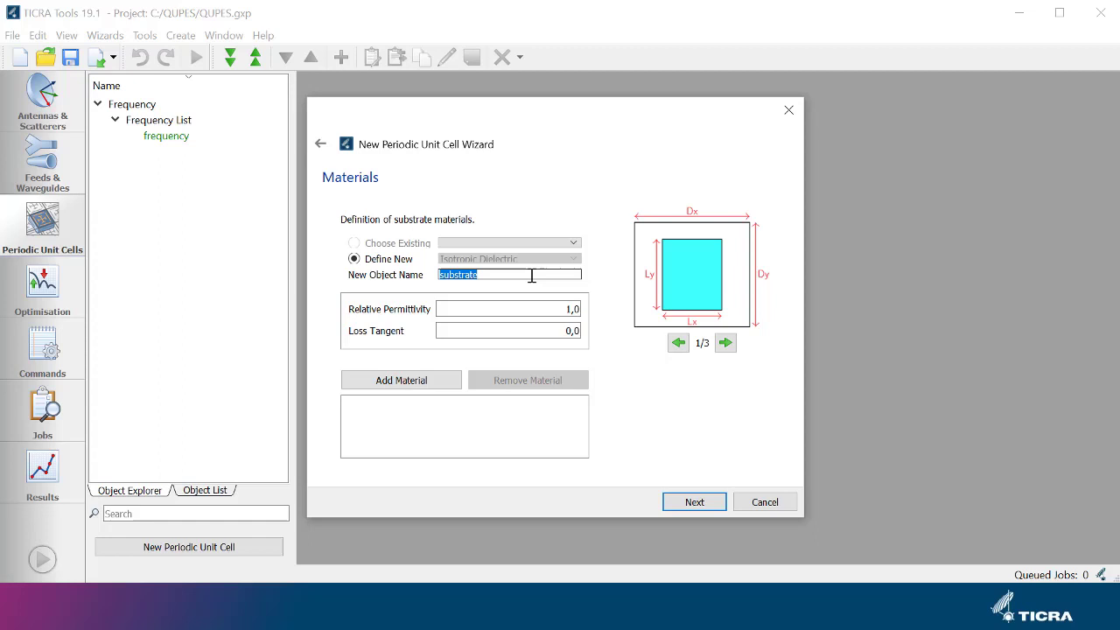
pyautogui.write('Rogers')
pyautogui.press('Tab')
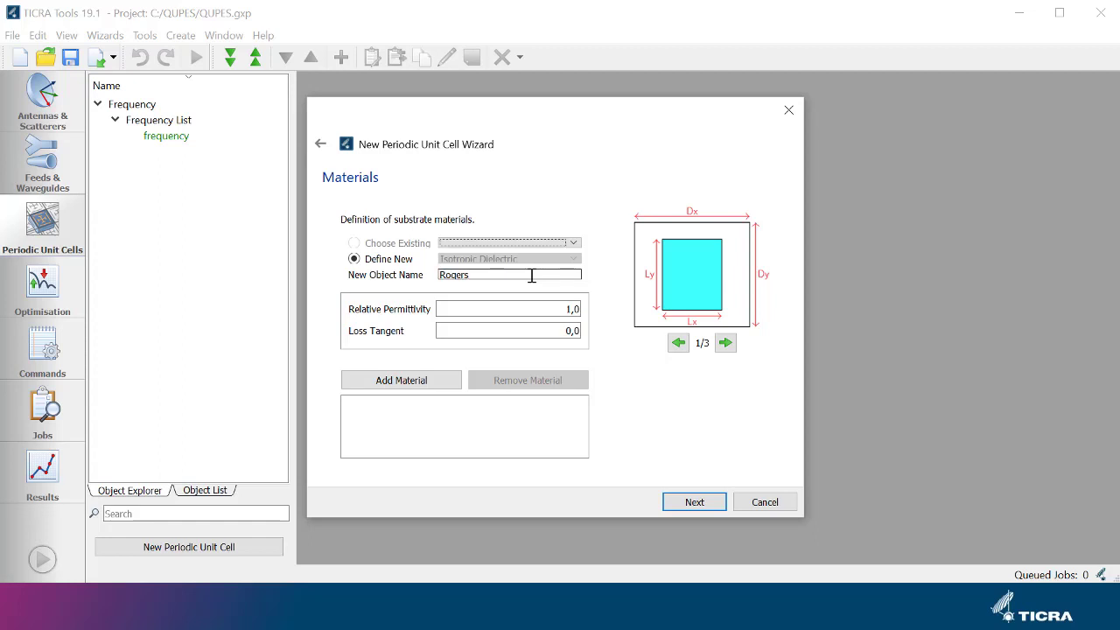
pyautogui.press('Tab')
pyautogui.click(570, 309)
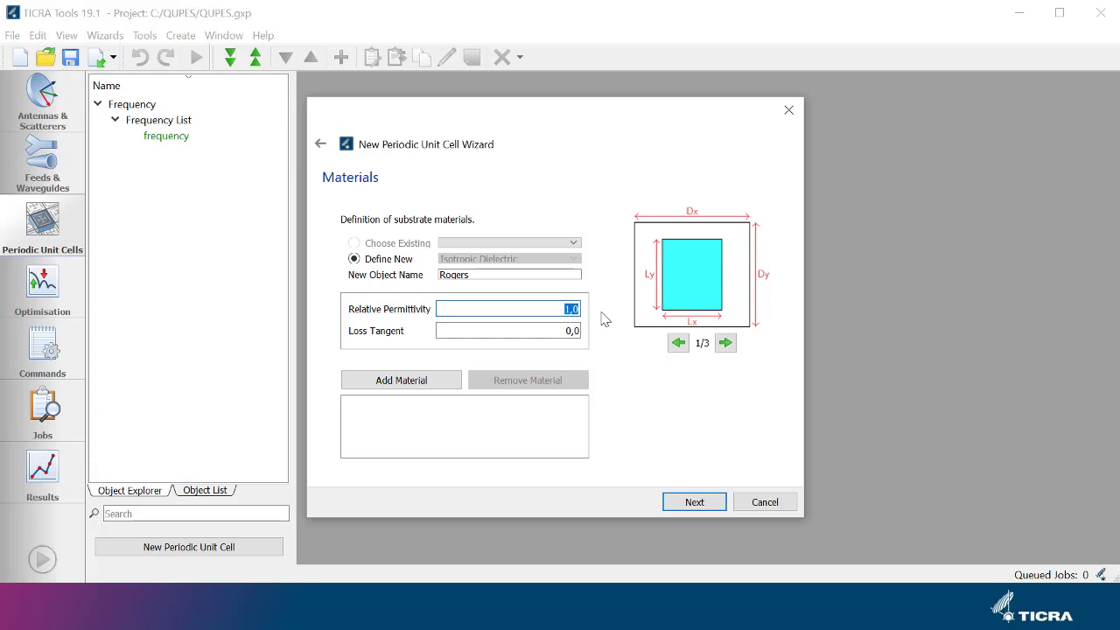
pyautogui.write('2,94')
pyautogui.press('Tab')
pyautogui.write('0,0012')
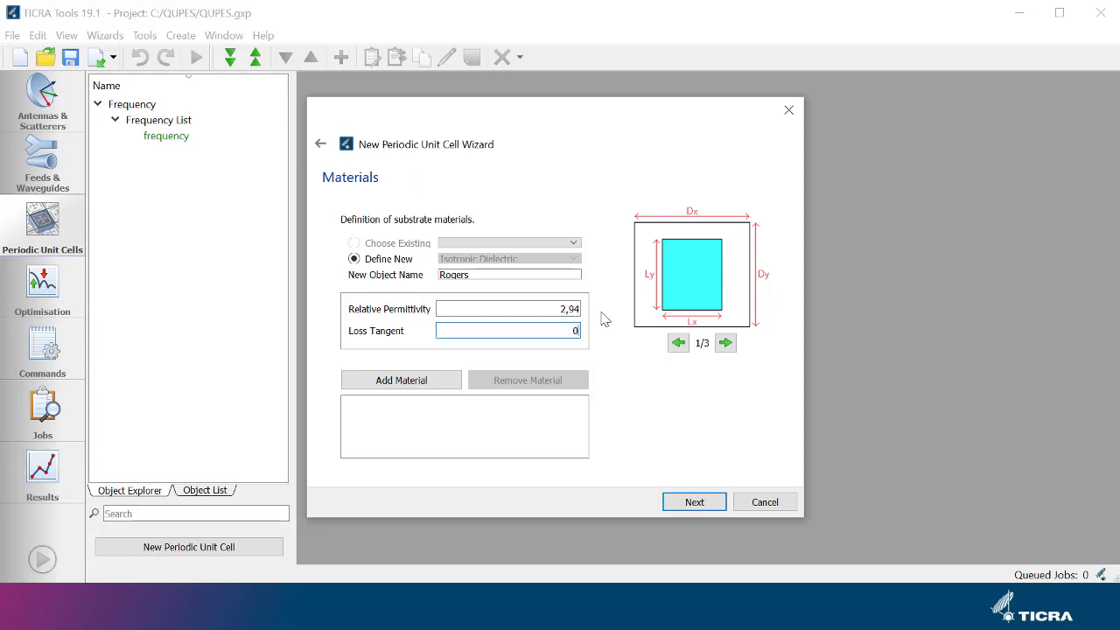
pyautogui.press('Tab')
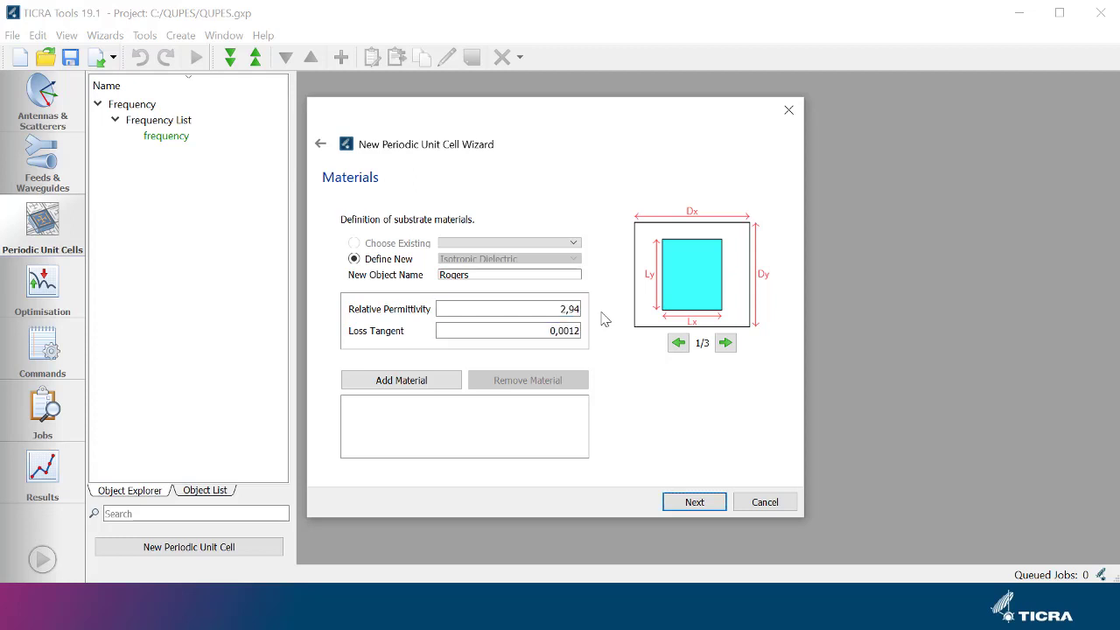
pyautogui.click(450, 382)
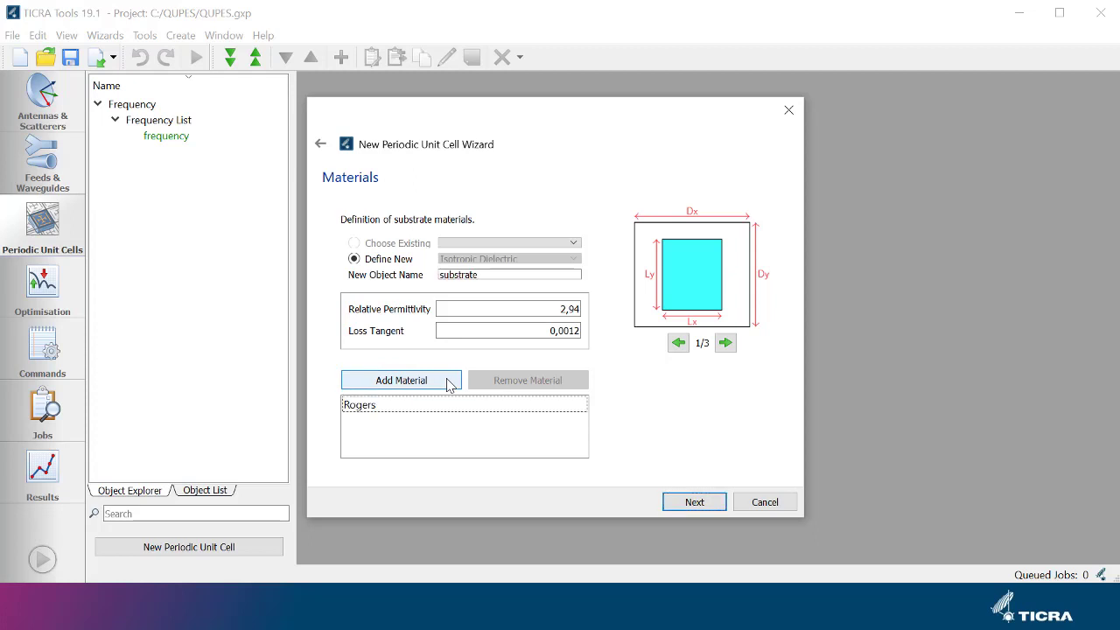
pyautogui.click(695, 505)
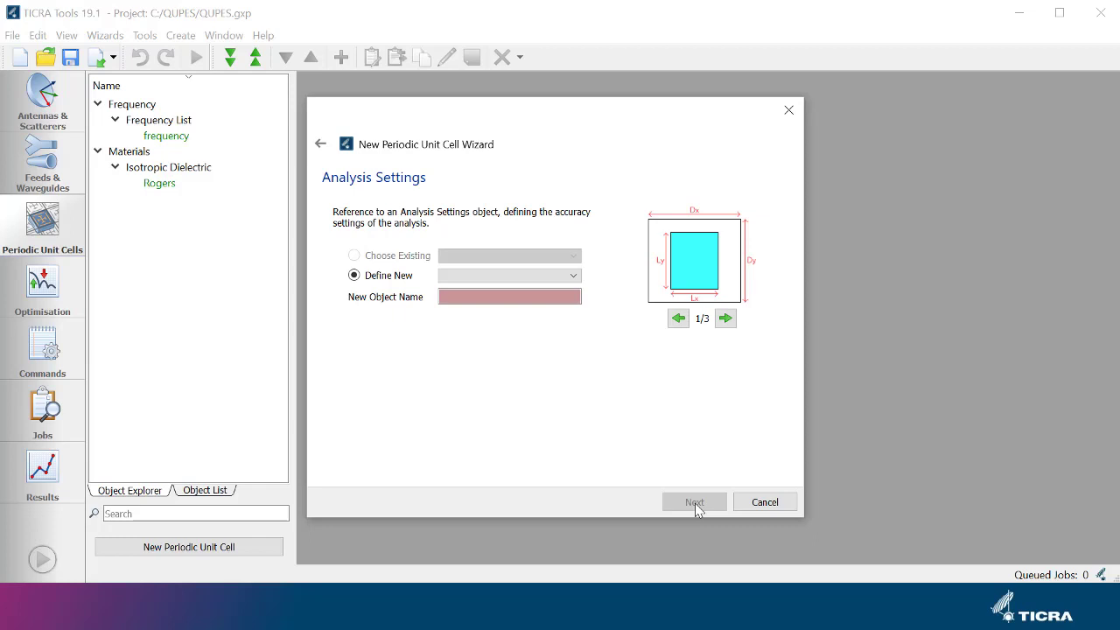
# - Create default Periodic MoM Settings, Layered Media analysis settings
pyautogui.click(576, 278)
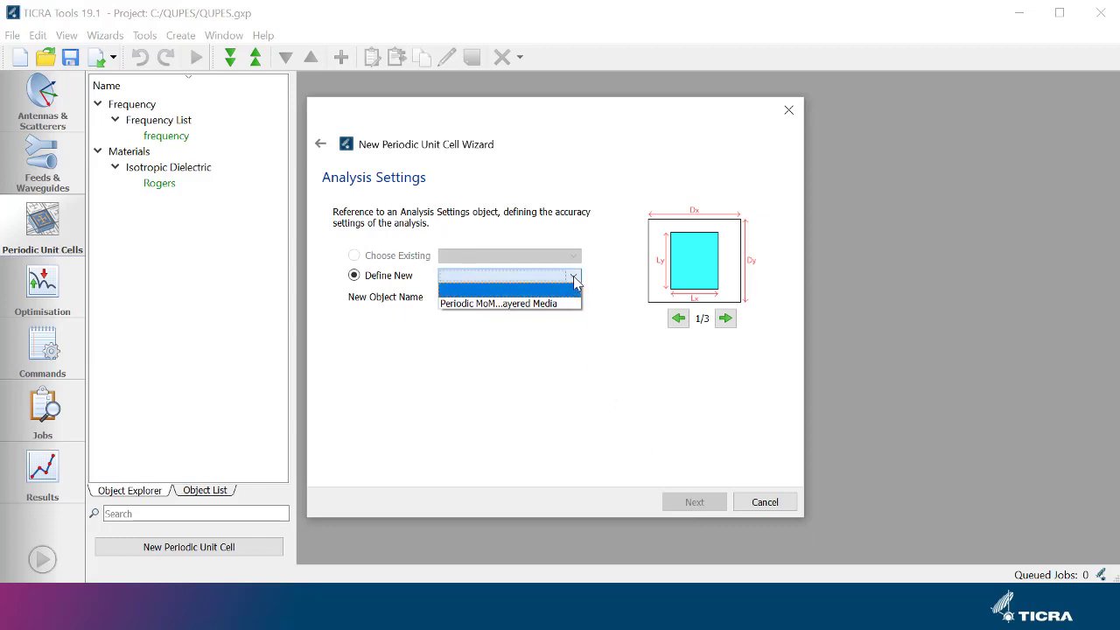
pyautogui.click(573, 298)
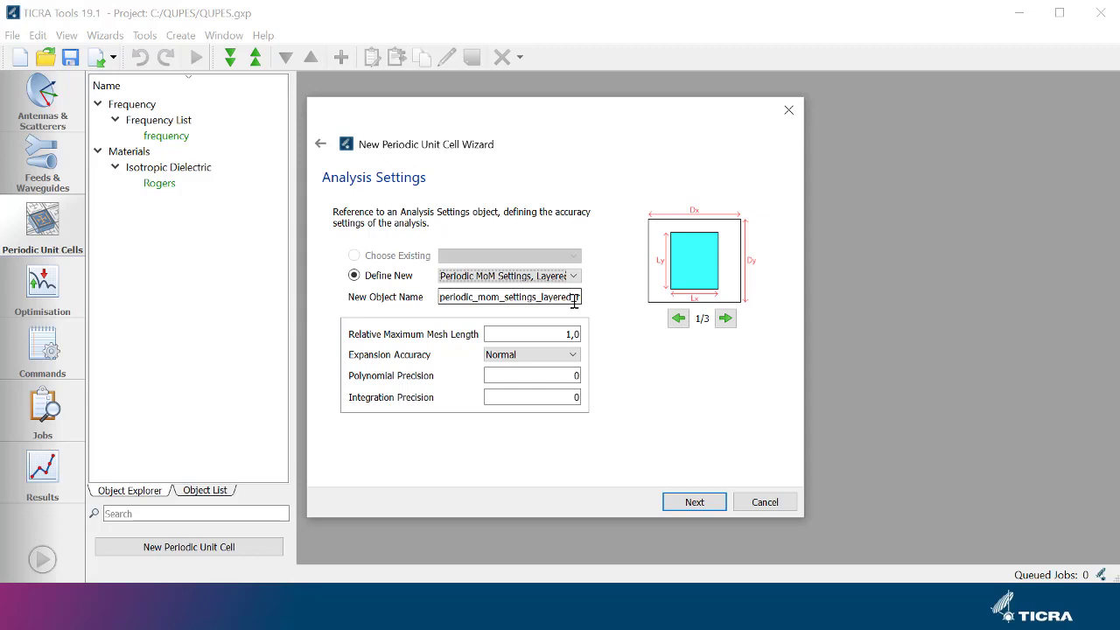
pyautogui.click(692, 502)
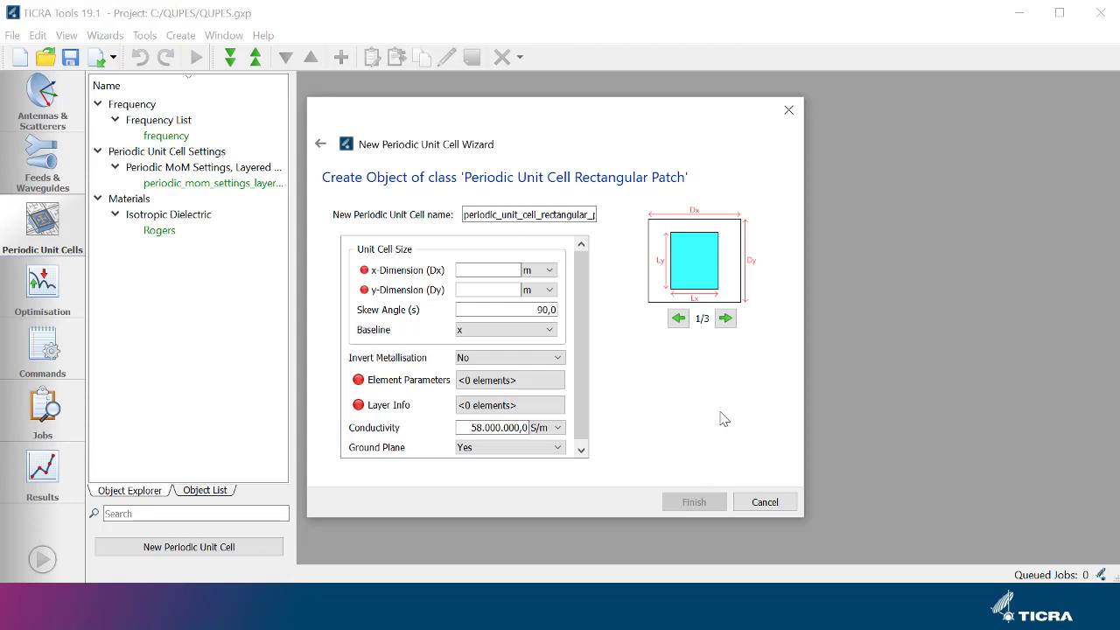
# - Set the unit cell dimensions Dx and Dy to 4,0 mm each
pyautogui.click(724, 321)
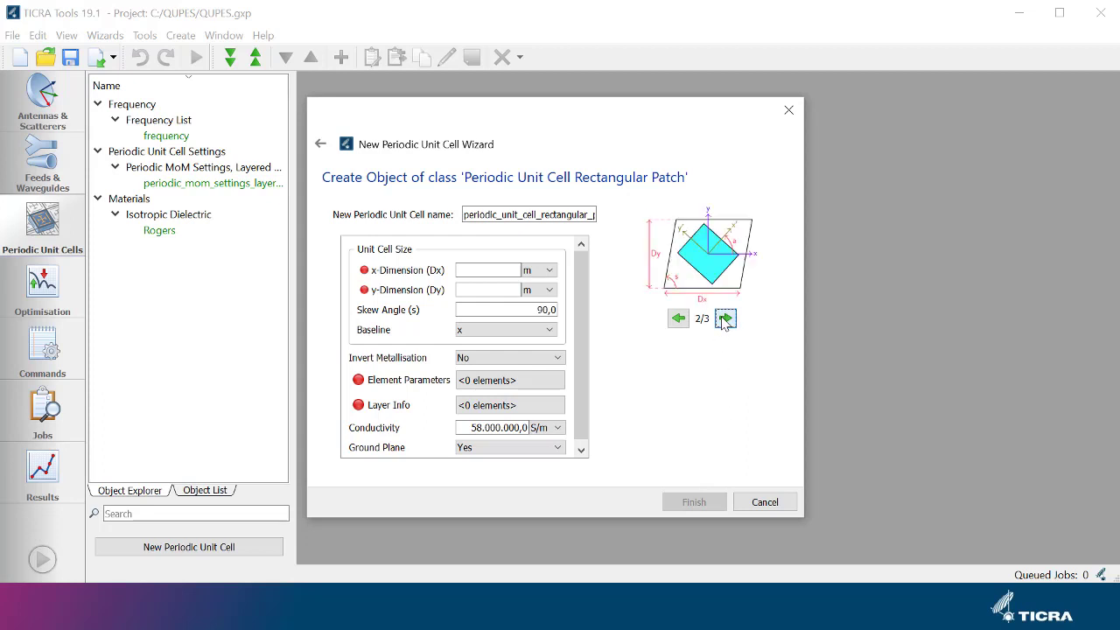
pyautogui.click(724, 320)
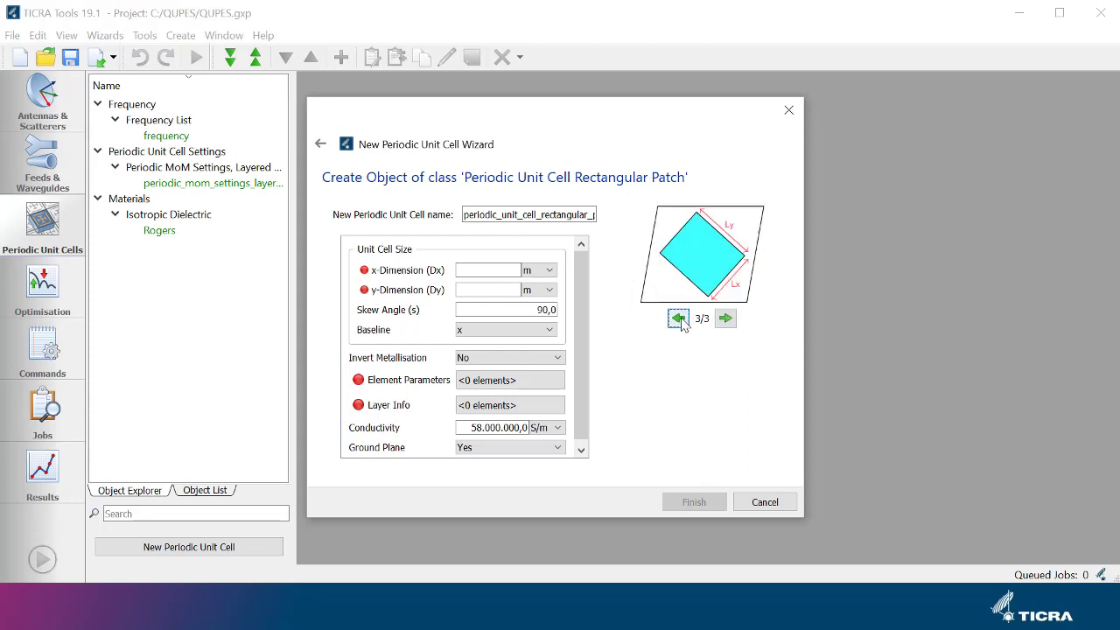
pyautogui.click(680, 320)
pyautogui.click(680, 320)
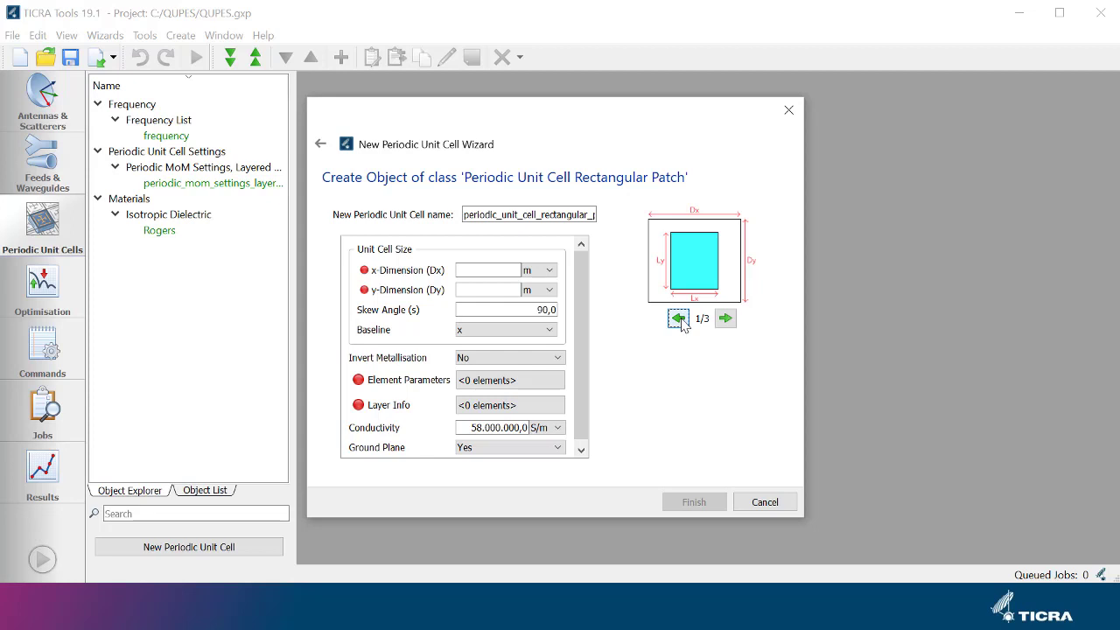
pyautogui.click(497, 270)
pyautogui.write('4')
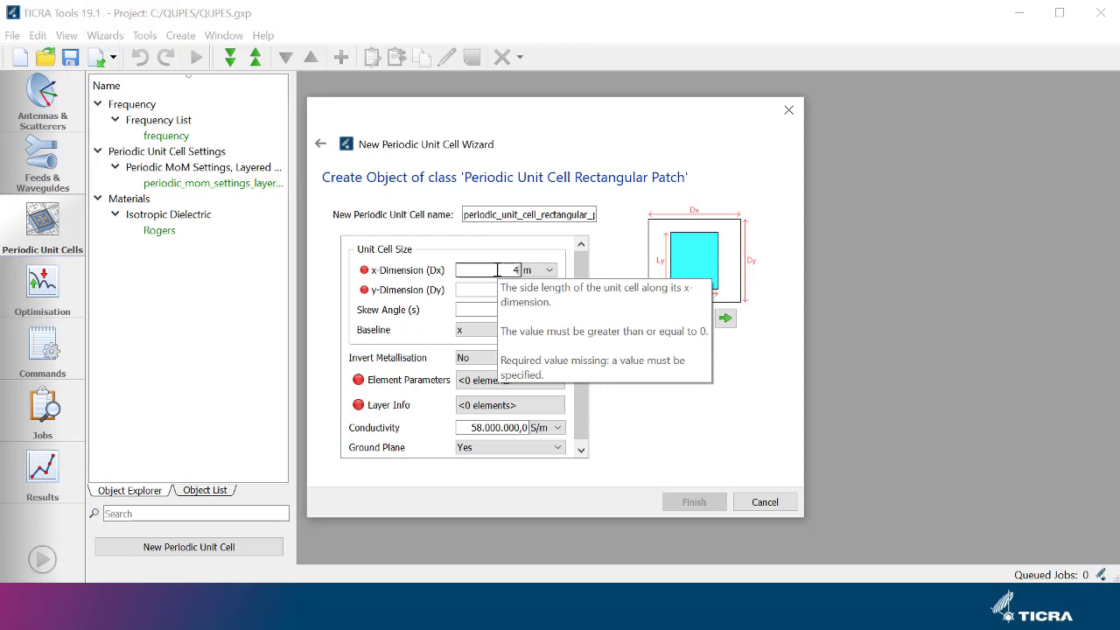
pyautogui.press('Tab')
pyautogui.click(543, 270)
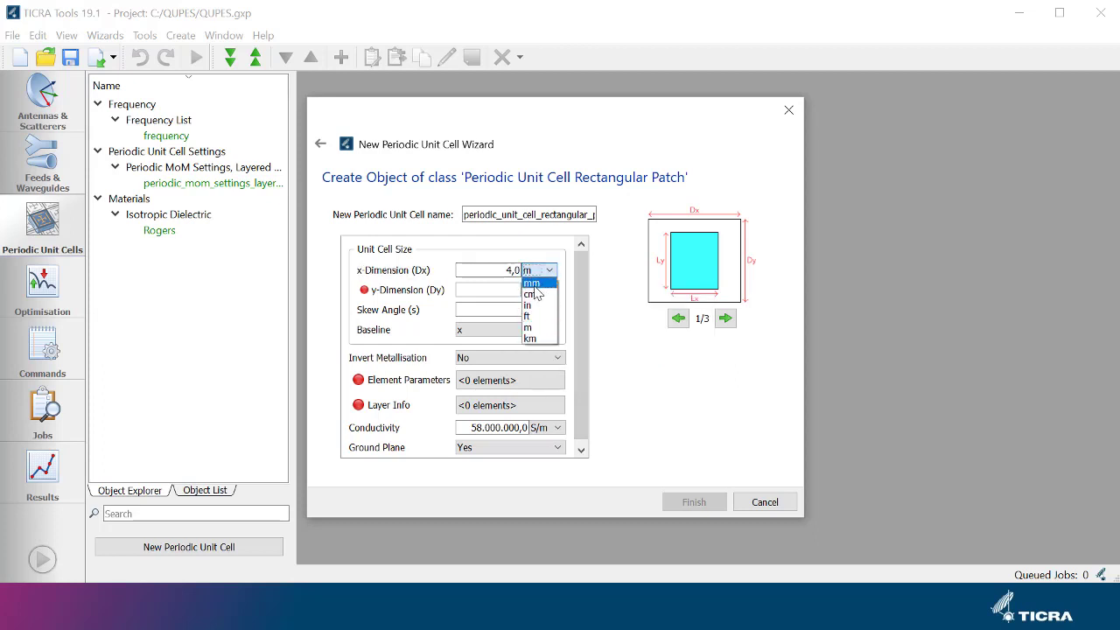
pyautogui.click(530, 279)
pyautogui.click(513, 291)
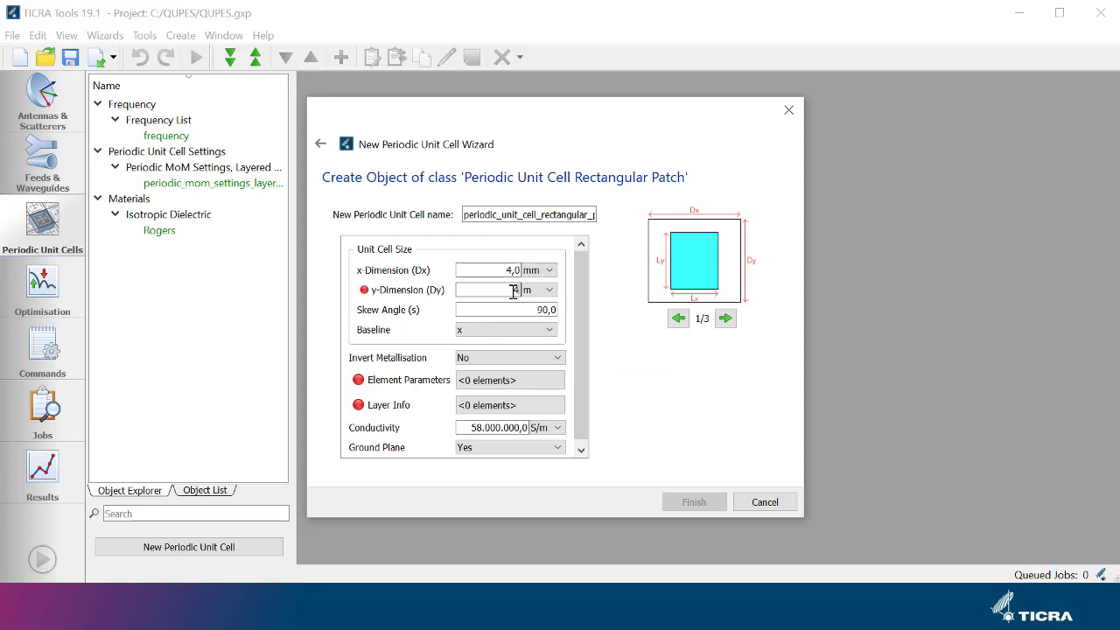
pyautogui.write('4,0')
pyautogui.click(535, 290)
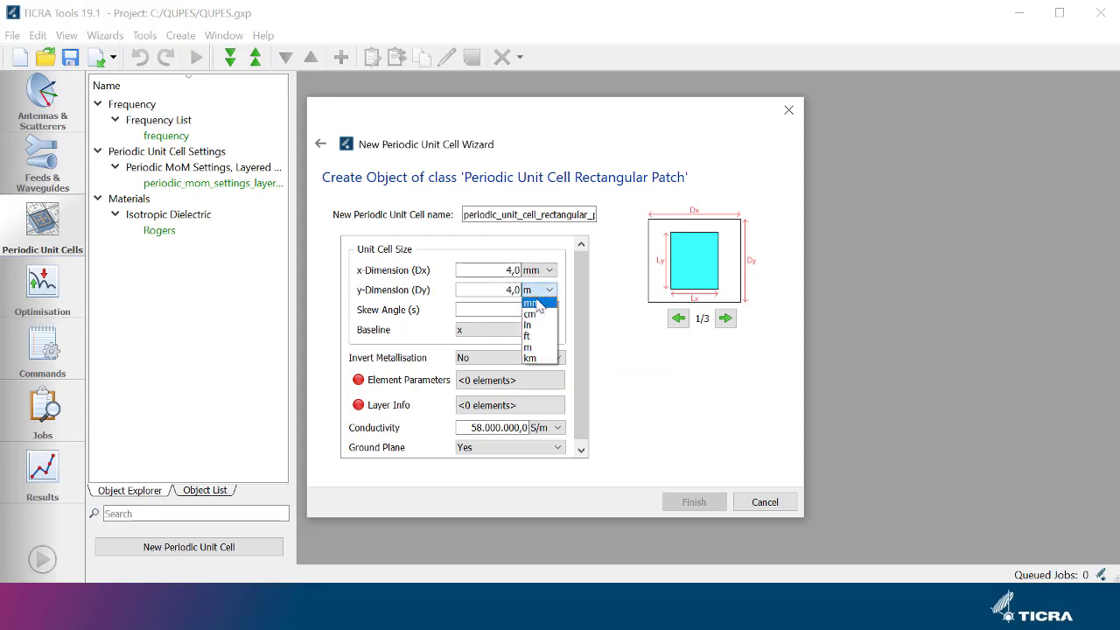
pyautogui.click(531, 302)
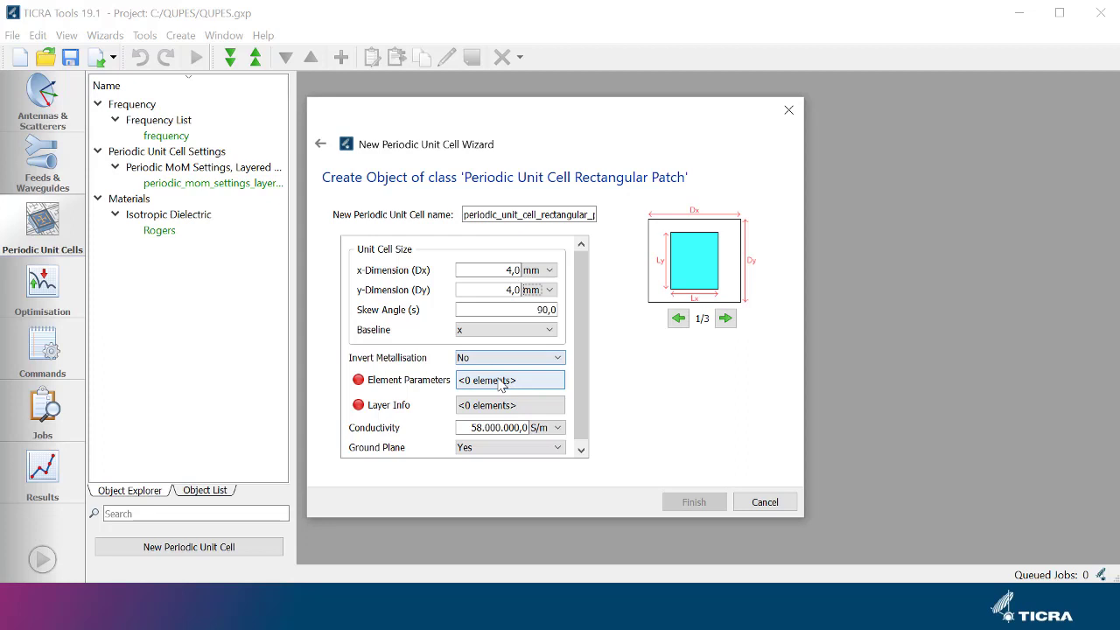
# - Define a patch element with Lx and Ly of 3,0 mm and Ly/Lx ratio 1
pyautogui.click(501, 385)
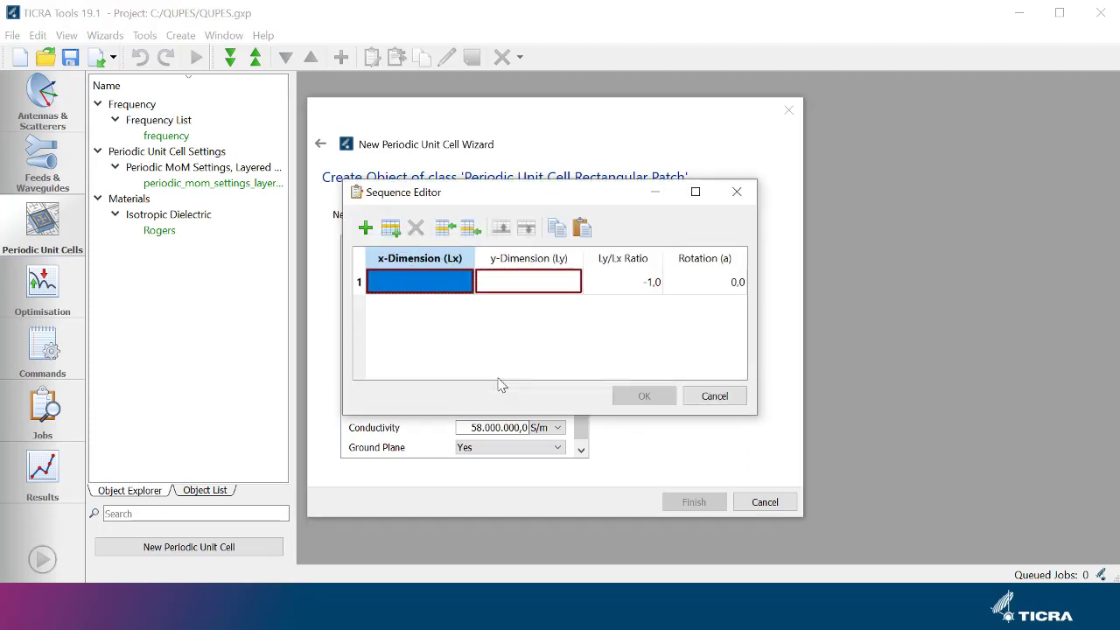
pyautogui.write('3')
pyautogui.click(465, 283)
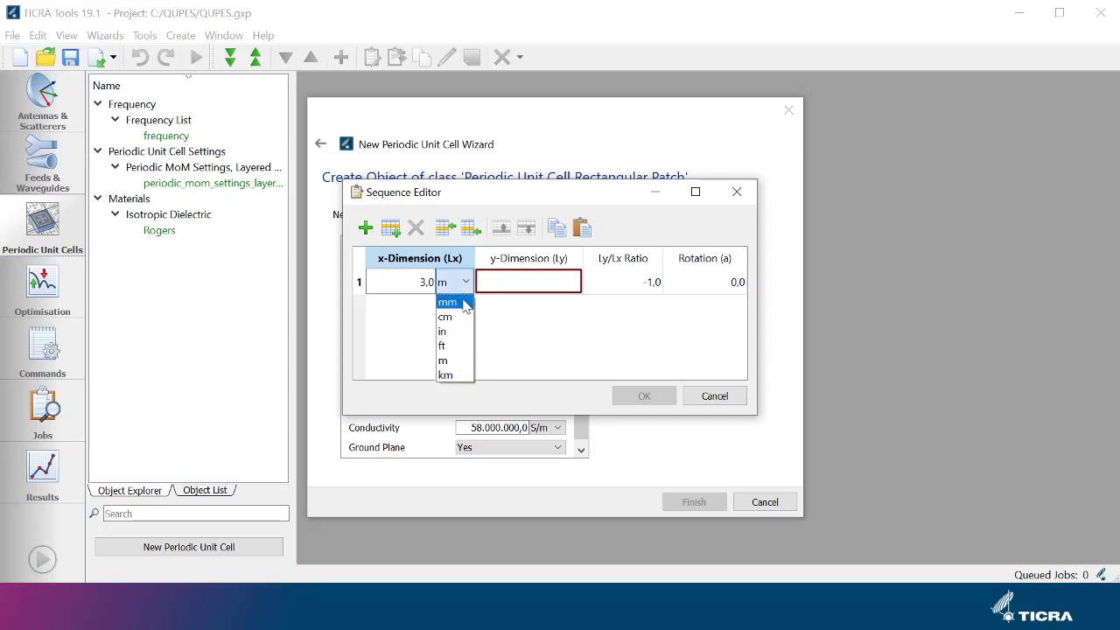
pyautogui.click(466, 300)
pyautogui.click(512, 288)
pyautogui.write('3')
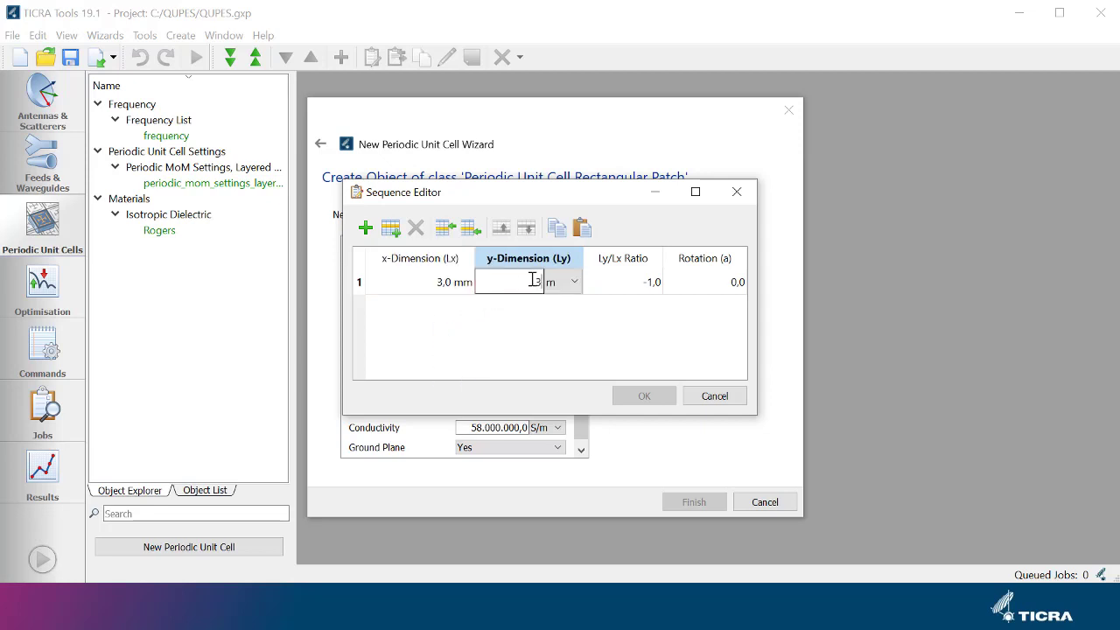
pyautogui.click(553, 286)
pyautogui.click(571, 300)
pyautogui.click(611, 291)
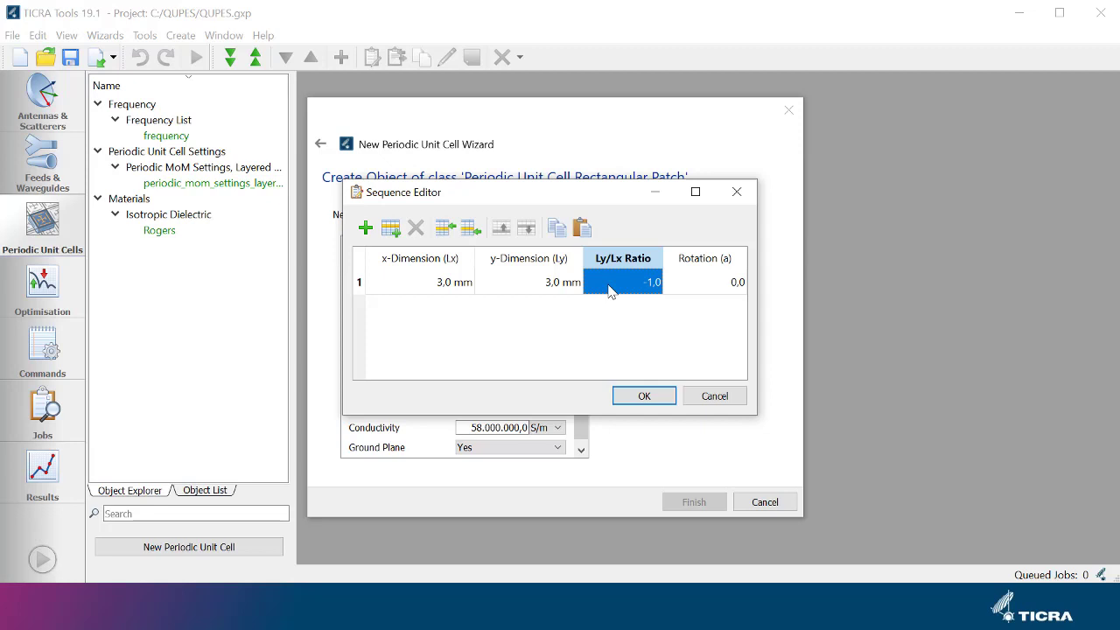
pyautogui.write('1')
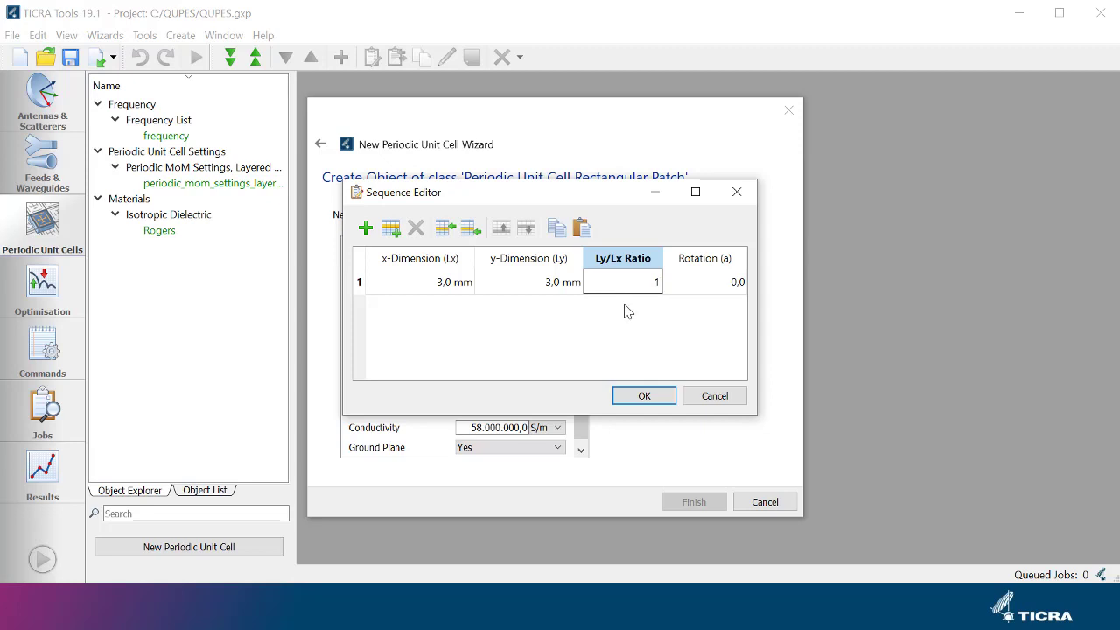
pyautogui.press('Return')
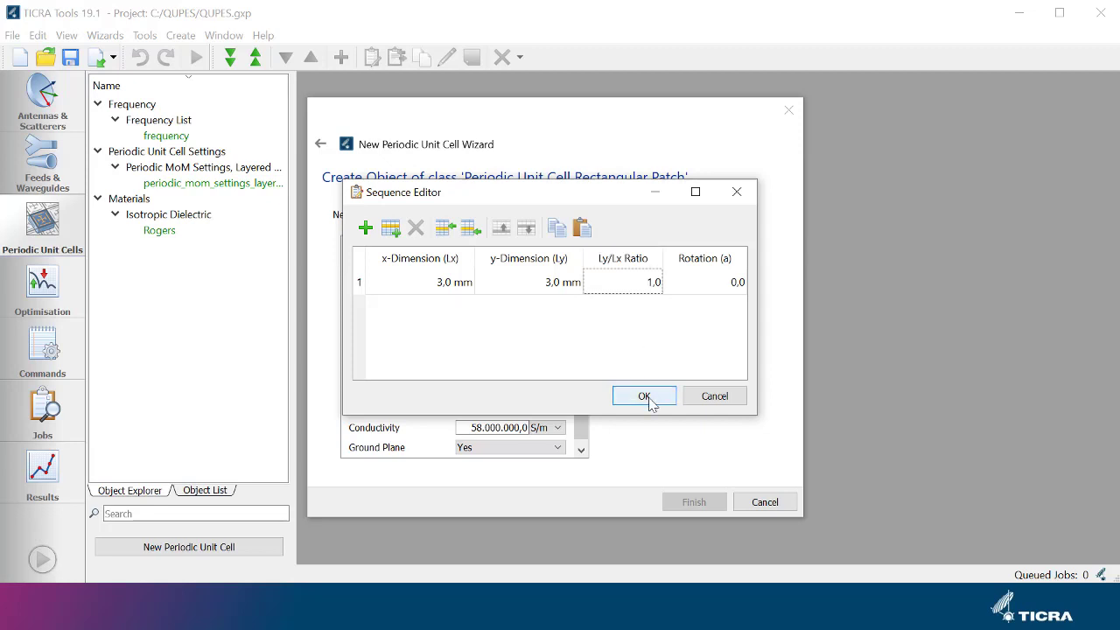
pyautogui.click(644, 396)
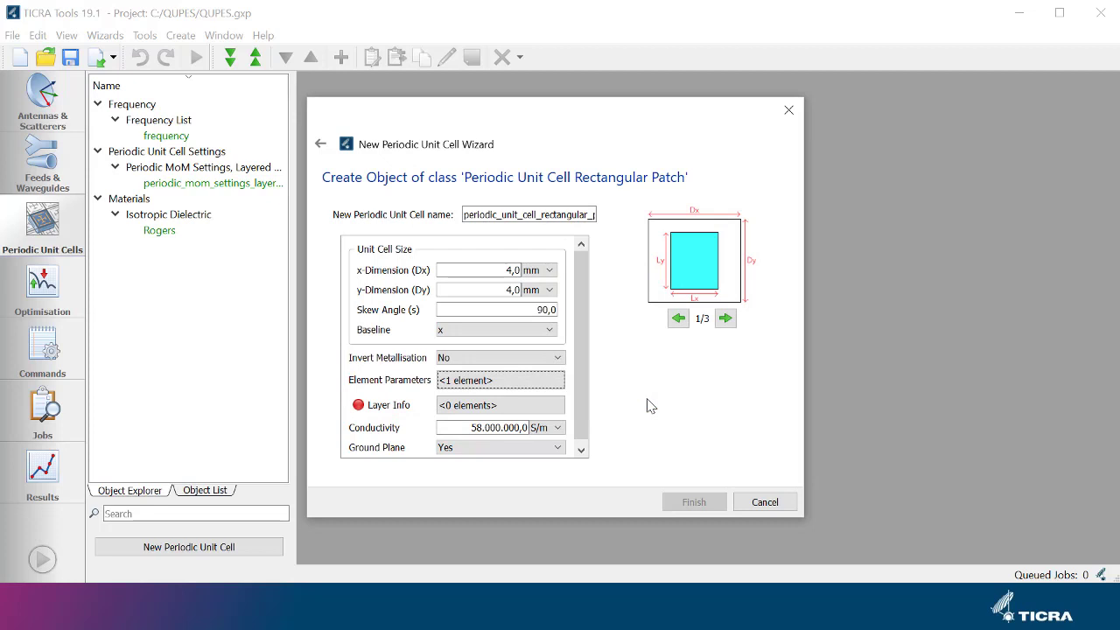
pyautogui.click(540, 407)
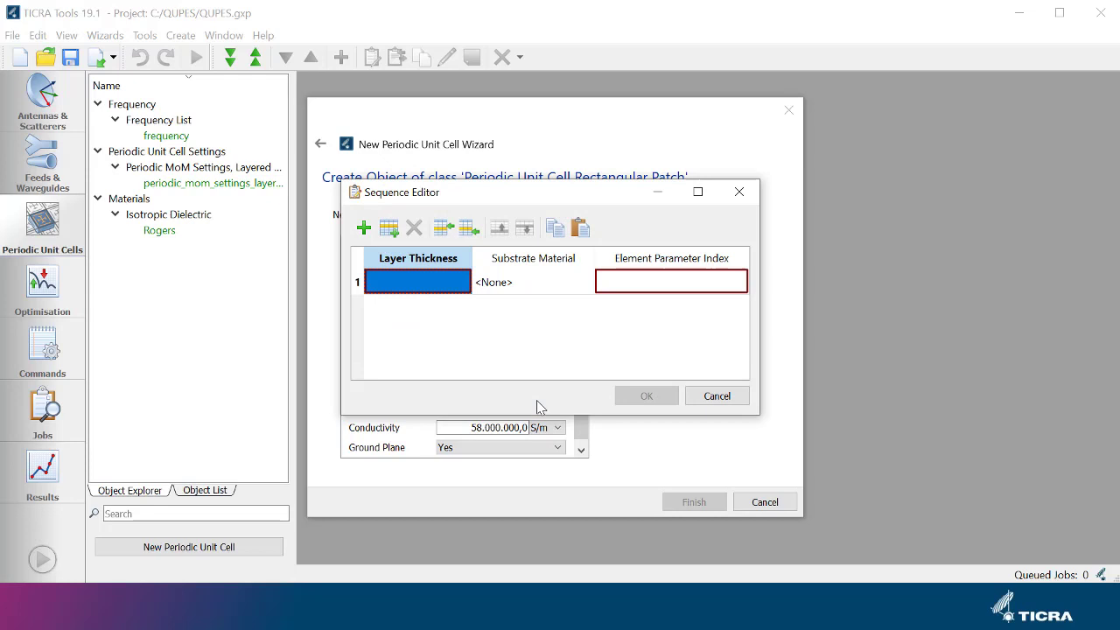
# - Give the first layer zero thickness and element parameter index 1
pyautogui.doubleClick(422, 284)
pyautogui.write('0')
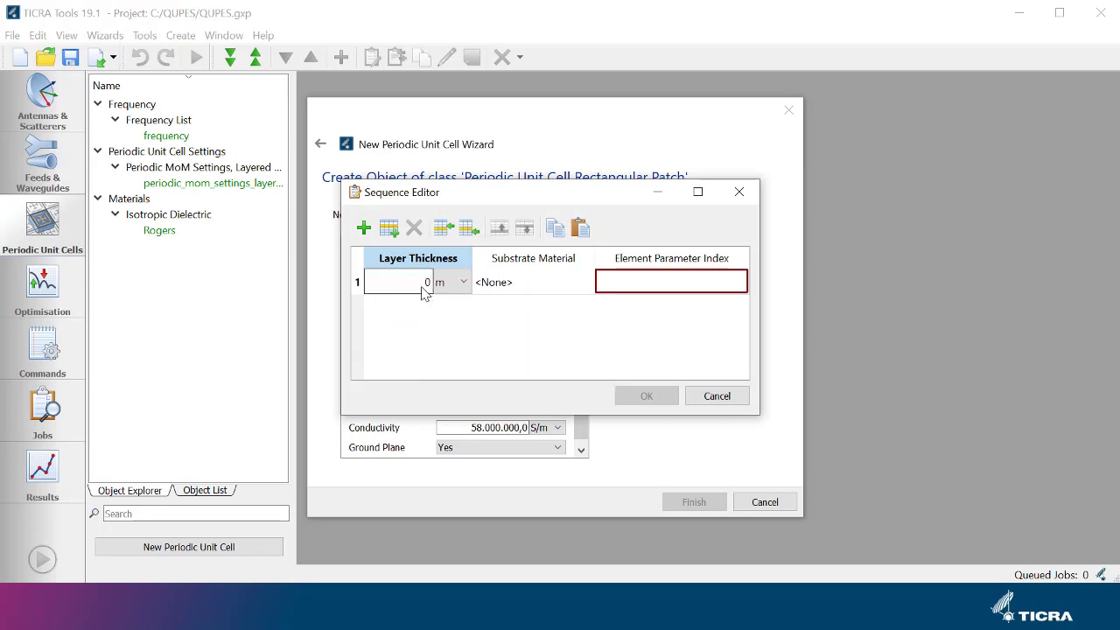
pyautogui.click(651, 283)
pyautogui.click(651, 282)
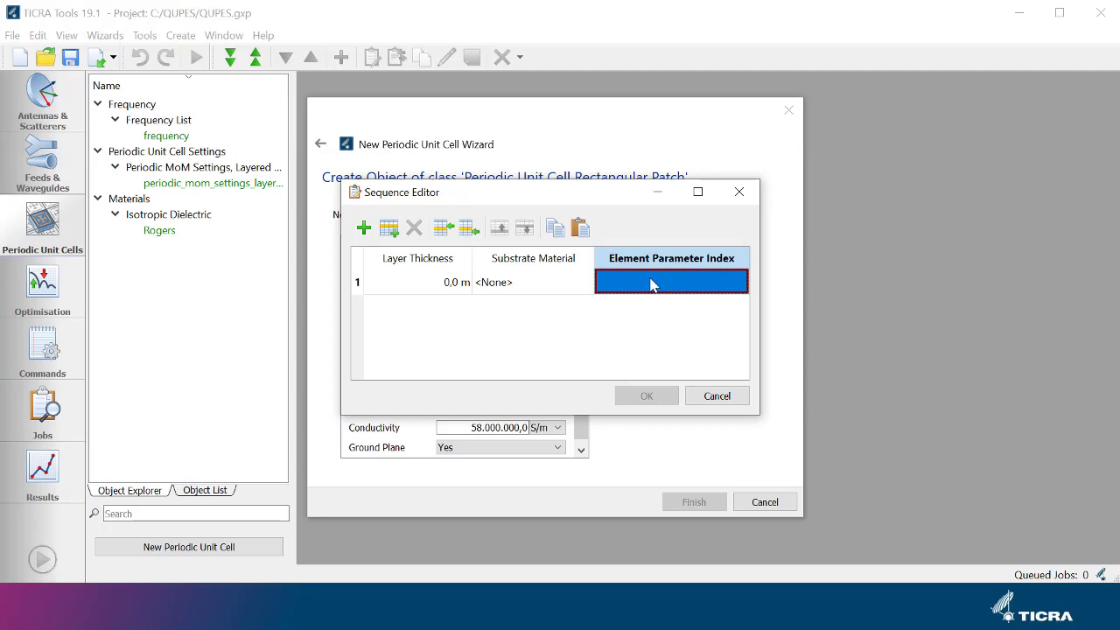
pyautogui.write('1')
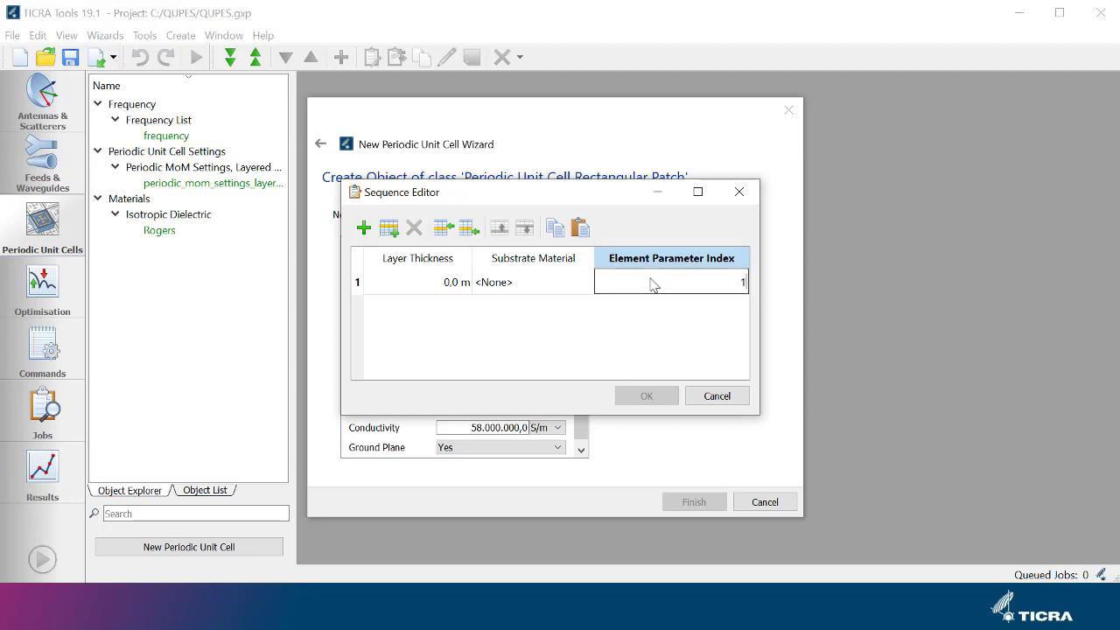
pyautogui.click(649, 319)
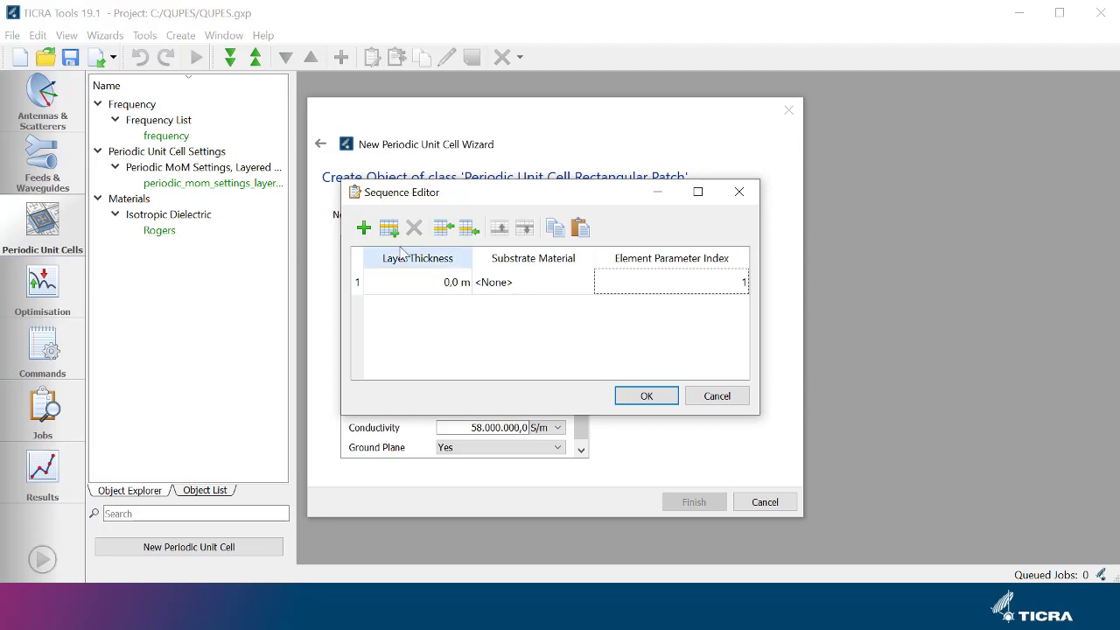
# - Add a second layer of 0,508 mm Rogers with element index 0 and accept the stack
pyautogui.click(364, 227)
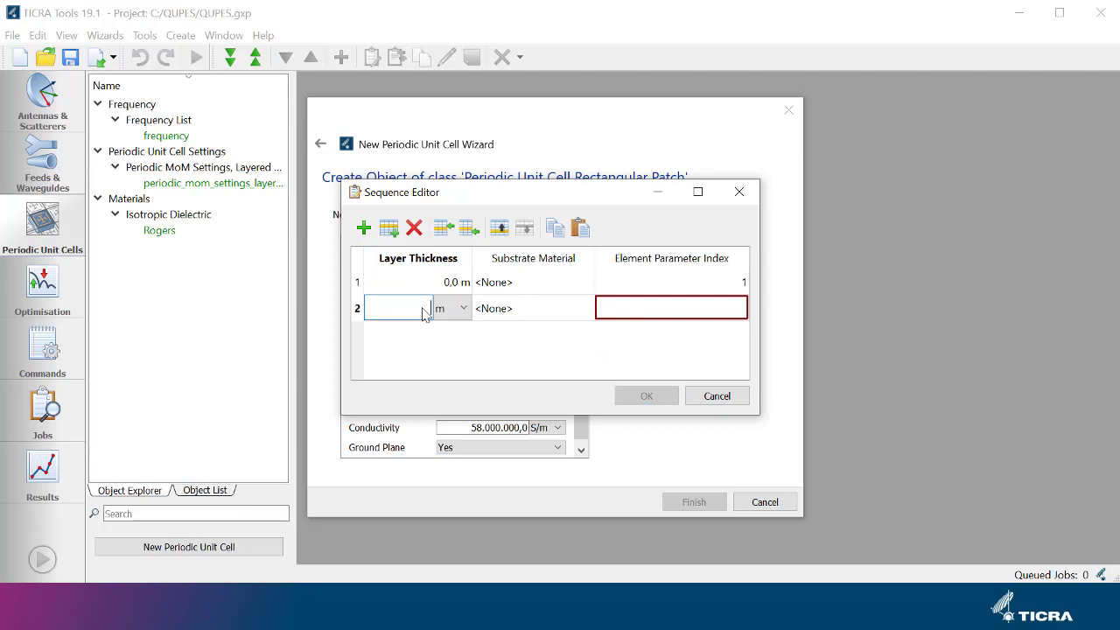
pyautogui.doubleClick(426, 311)
pyautogui.write('0,508')
pyautogui.click(459, 311)
pyautogui.click(463, 335)
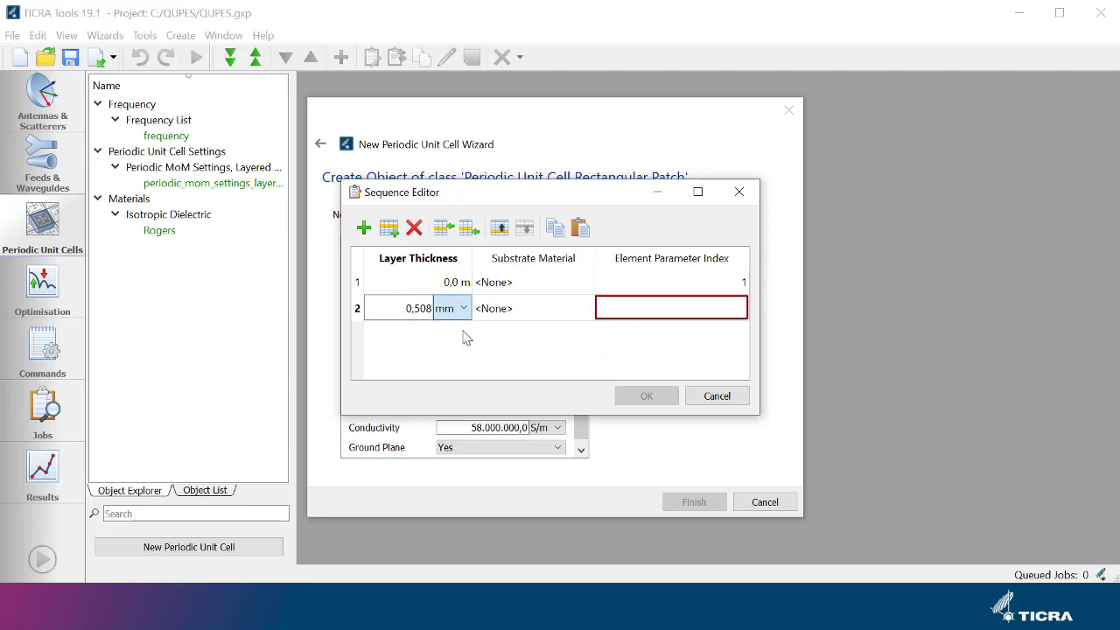
pyautogui.click(507, 311)
pyautogui.click(516, 310)
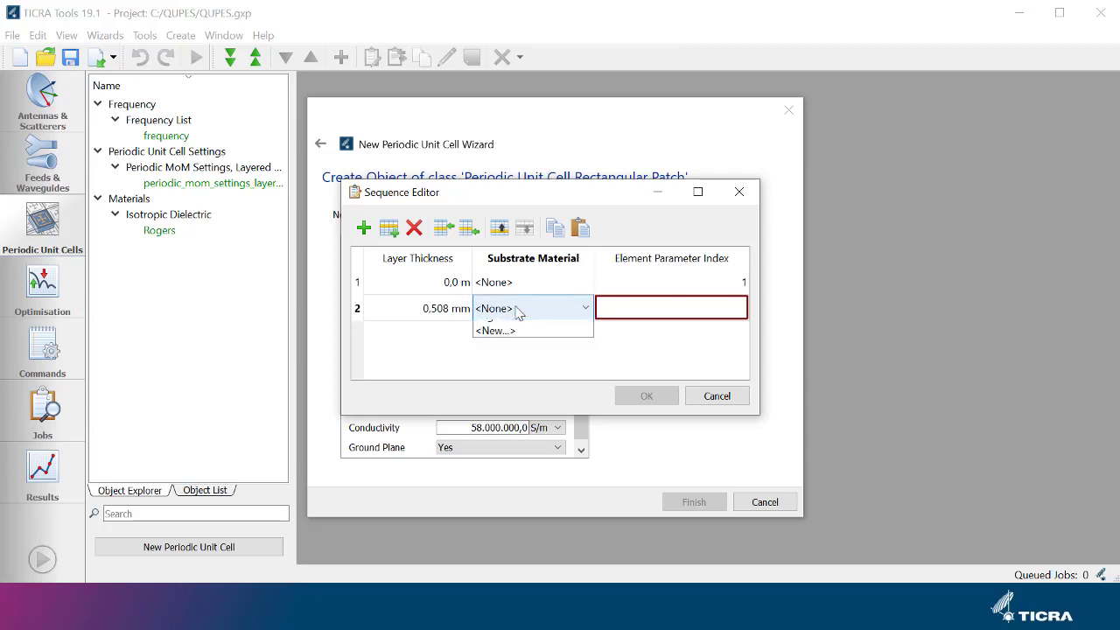
pyautogui.click(501, 344)
pyautogui.click(656, 315)
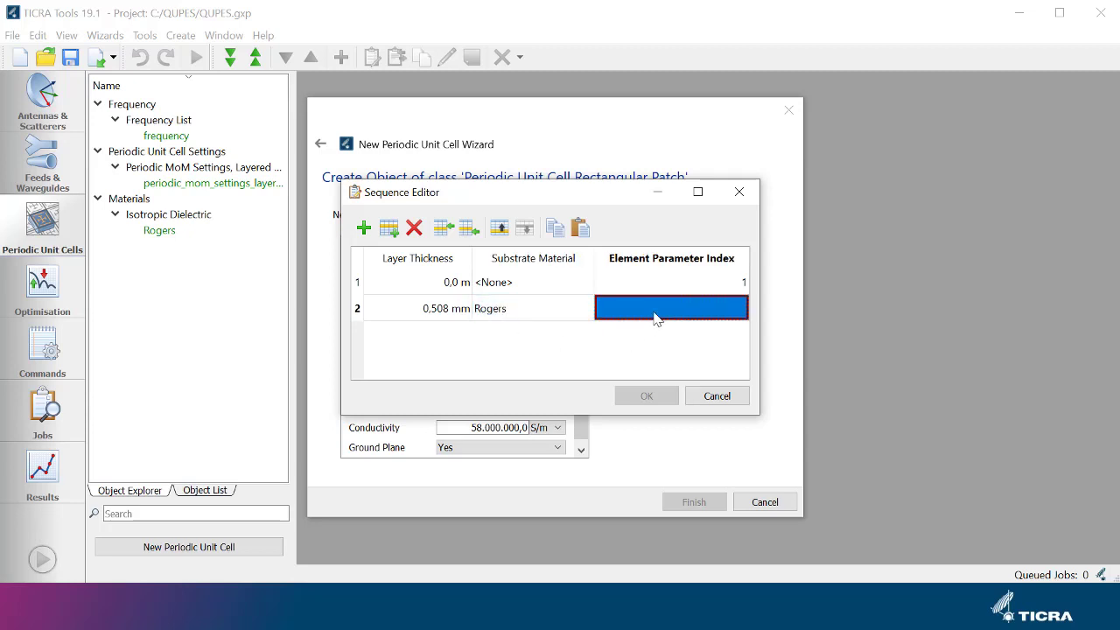
pyautogui.click(661, 313)
pyautogui.write('0')
pyautogui.press('Tab')
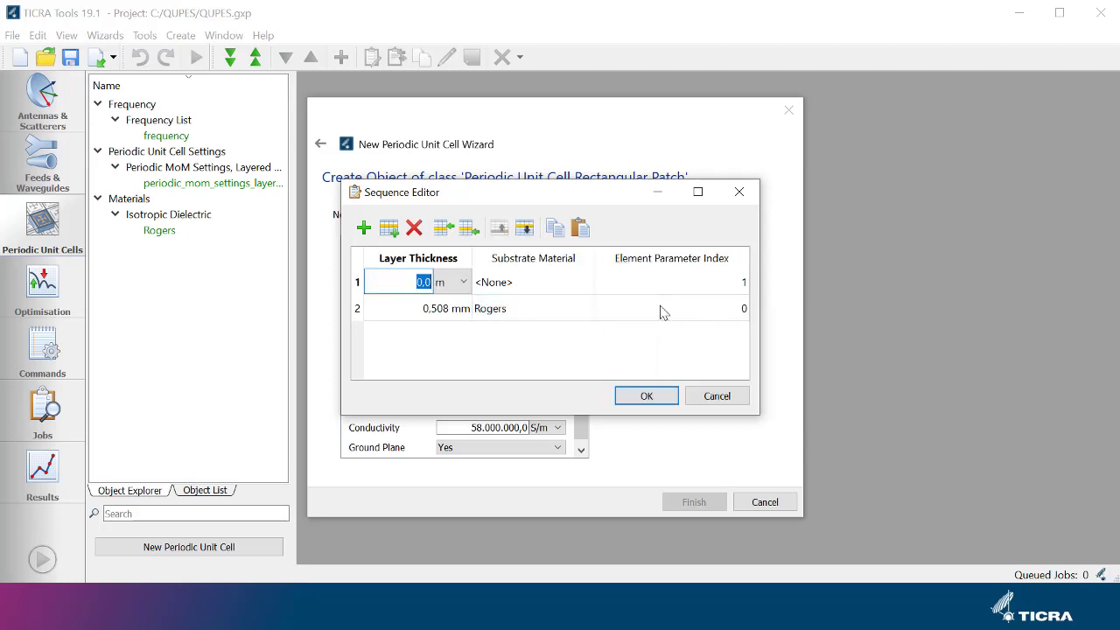
pyautogui.click(647, 397)
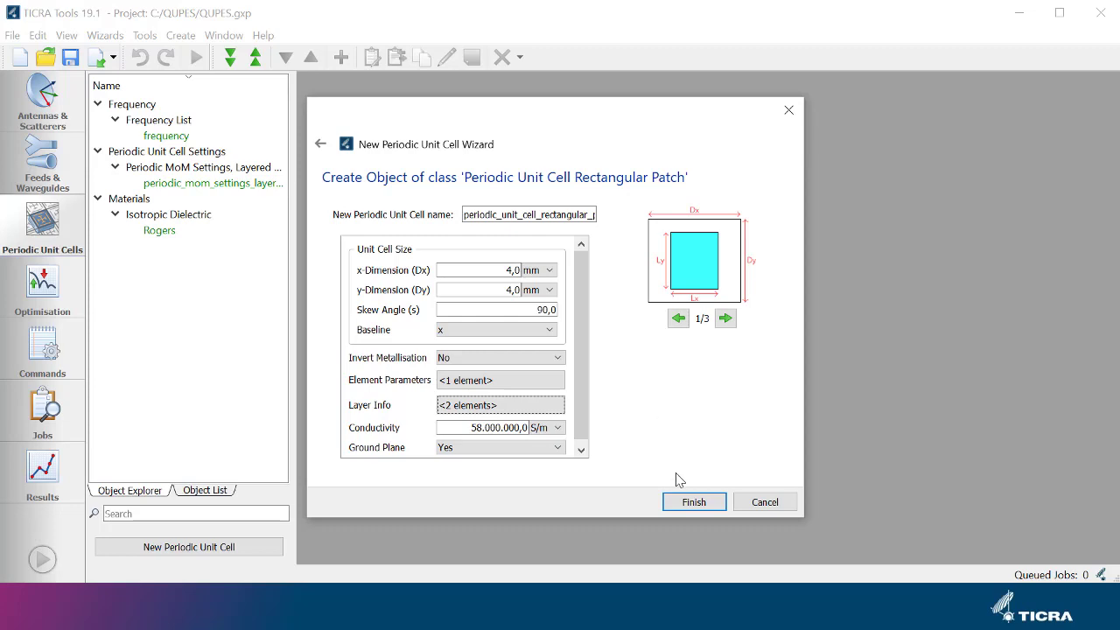
# - Finish the wizard and rotate the 3D view of the patch on its grounded substrate
pyautogui.click(693, 503)
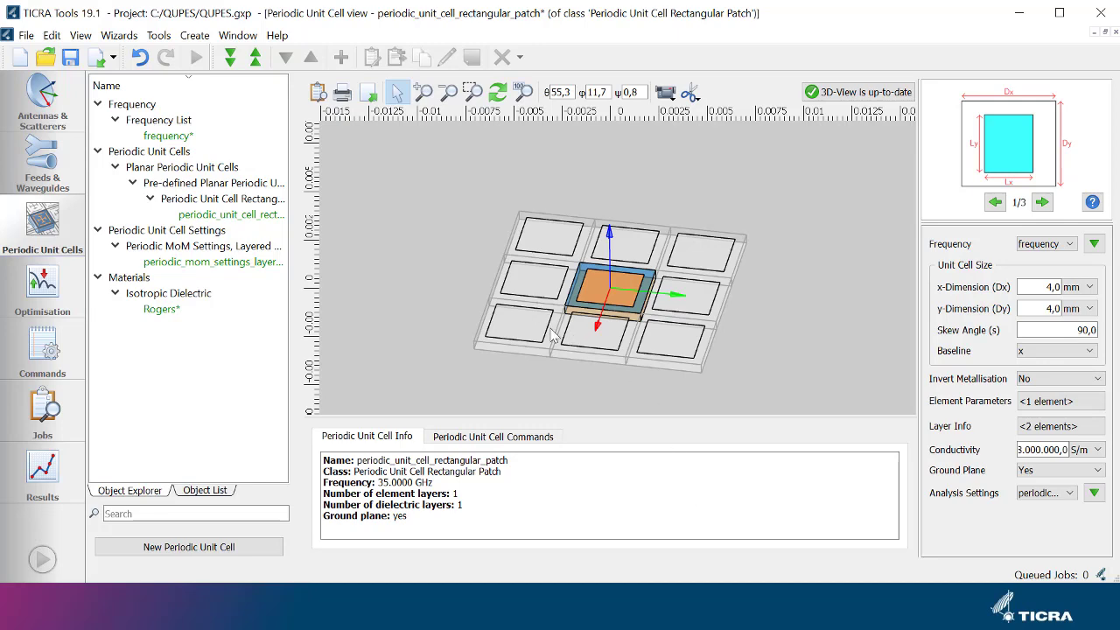
pyautogui.moveTo(553, 340)
pyautogui.mouseDown()
pyautogui.moveTo(551, 219)
pyautogui.moveTo(597, 362)
pyautogui.moveTo(604, 350)
pyautogui.moveTo(569, 330)
pyautogui.mouseUp()
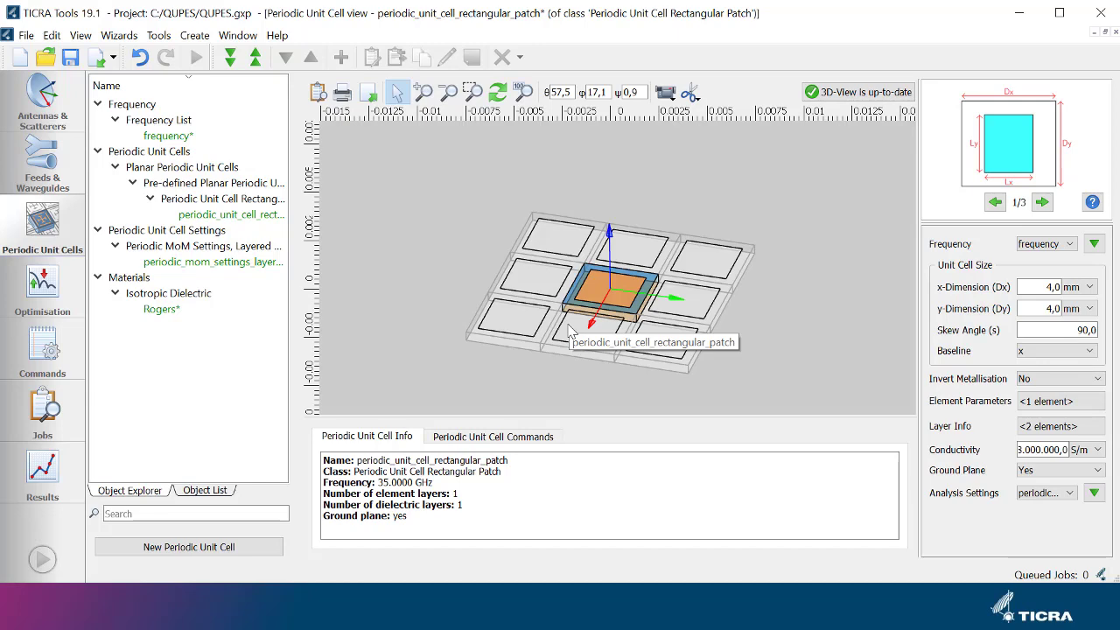
# - Add an Export Periodic Unit Cell Electrical Properties command to the unit cell
pyautogui.click(503, 438)
pyautogui.click(507, 464)
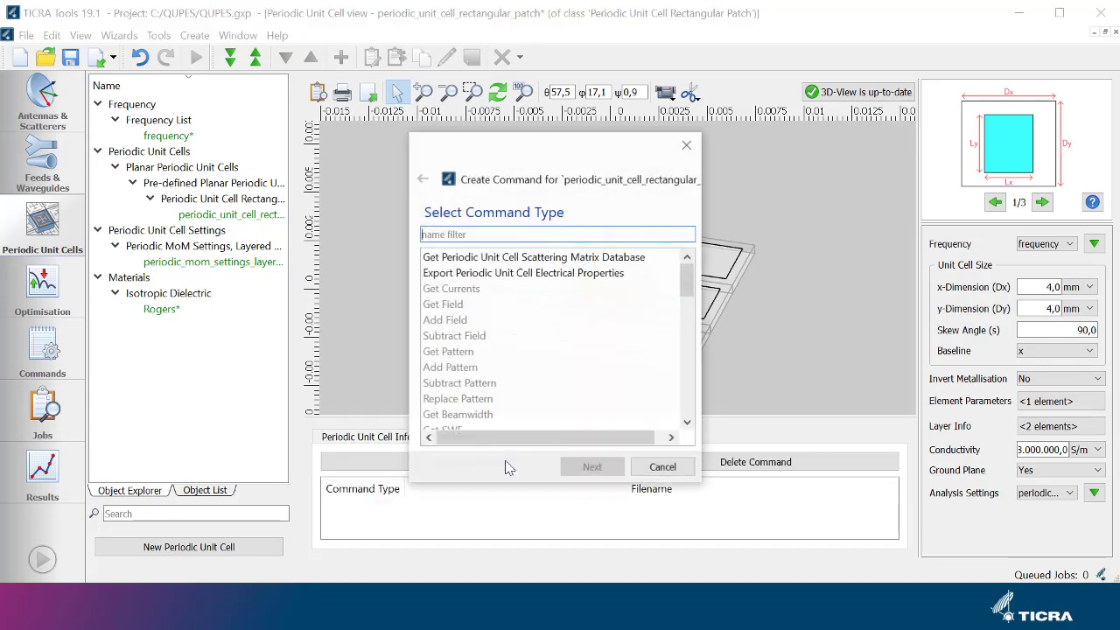
pyautogui.click(567, 275)
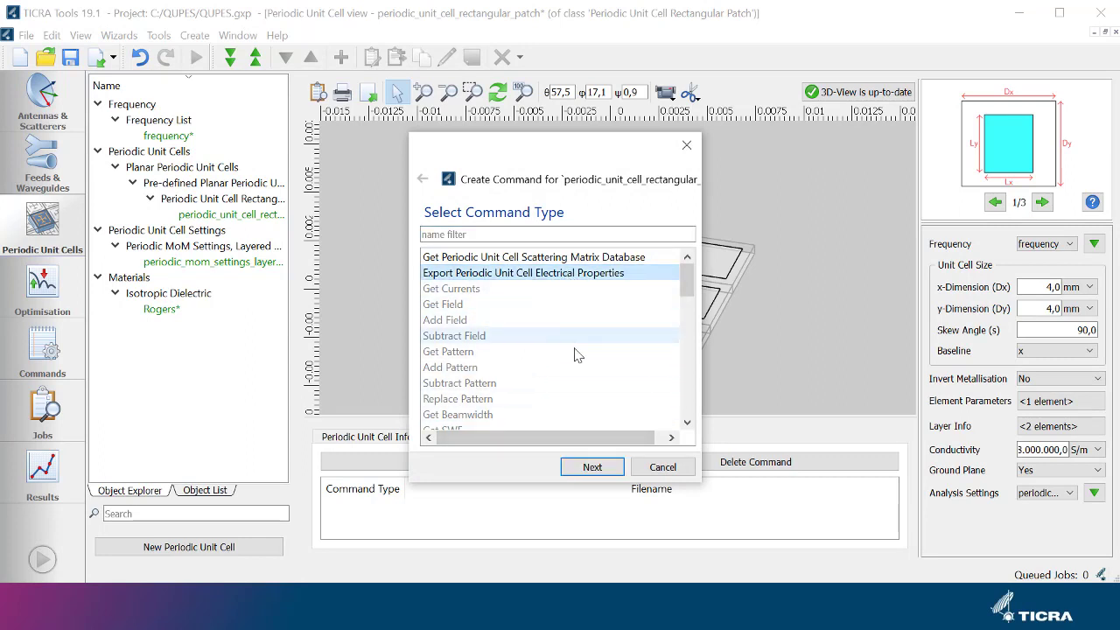
pyautogui.click(598, 467)
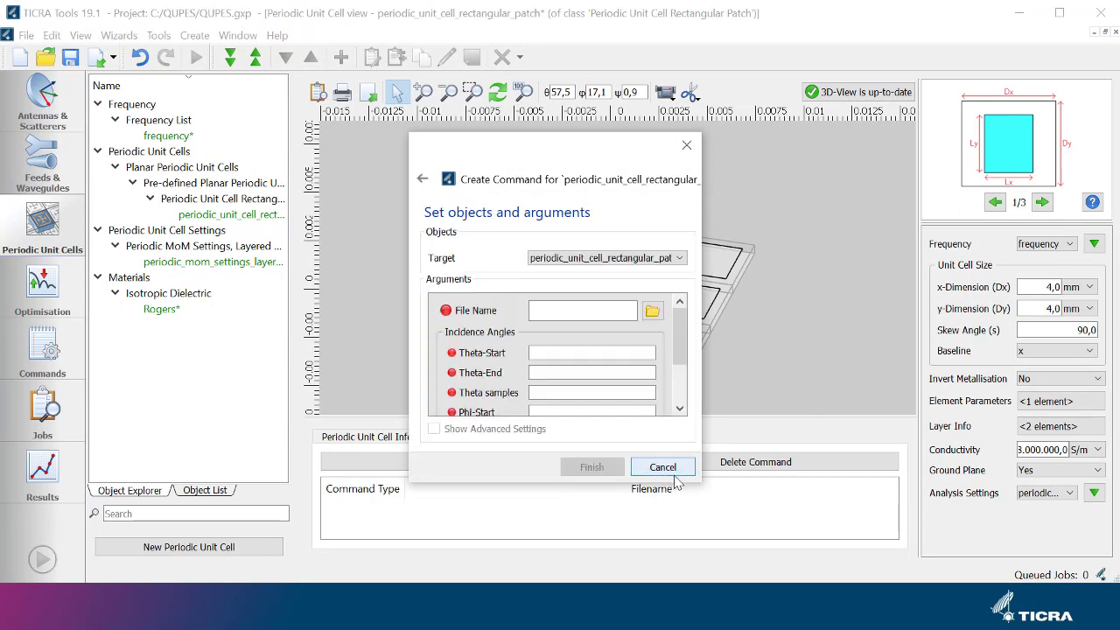
pyautogui.moveTo(722, 497)
pyautogui.mouseDown()
pyautogui.moveTo(864, 599)
pyautogui.moveTo(988, 599)
pyautogui.mouseUp()
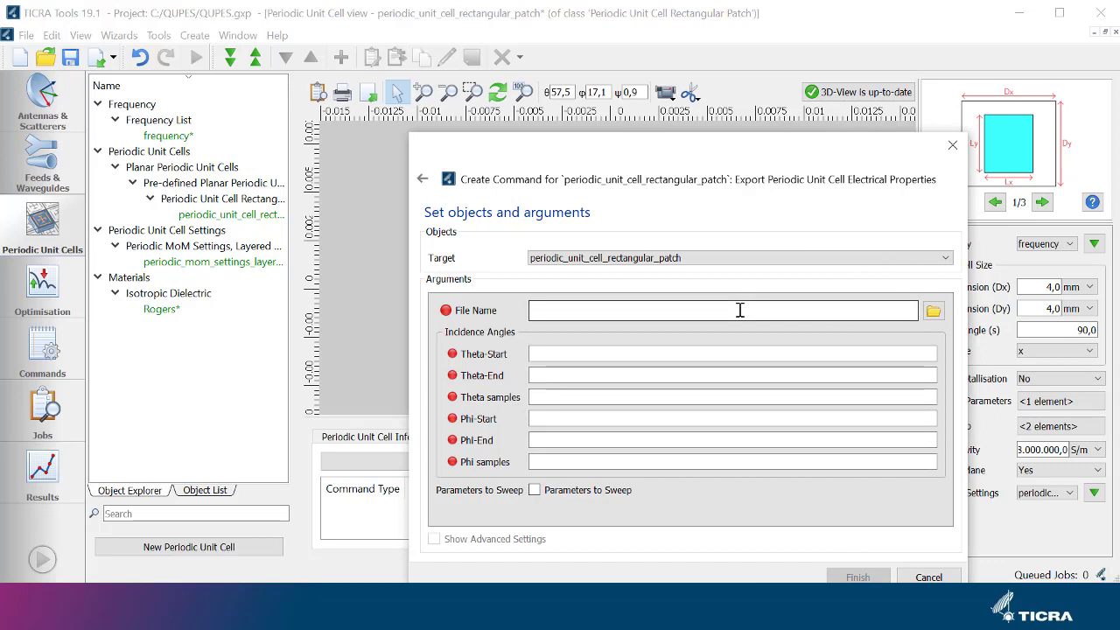
# - Set the output file to refl.tep at normal incidence (theta 0, 0, 1; phi 0, 0, 1)
pyautogui.write('refl.t')
pyautogui.write('ep')
pyautogui.press('Tab')
pyautogui.write('0')
pyautogui.press('Tab')
pyautogui.write('0')
pyautogui.press('Tab')
pyautogui.write('1')
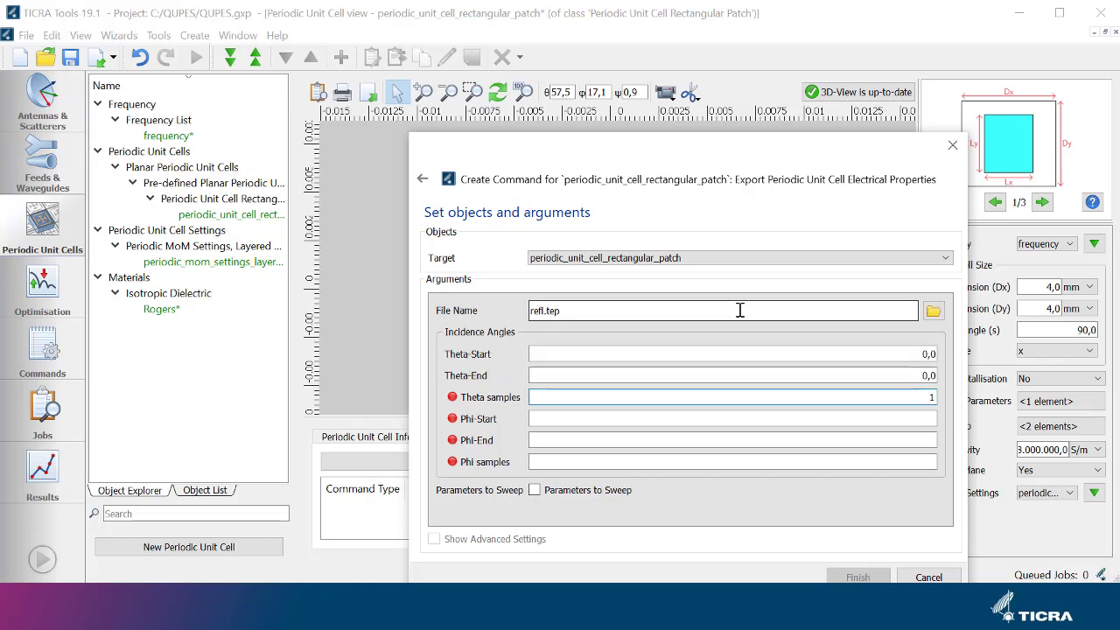
pyautogui.press('Tab')
pyautogui.write('0')
pyautogui.press('Tab')
pyautogui.write('0')
pyautogui.press('Tab')
pyautogui.write('1')
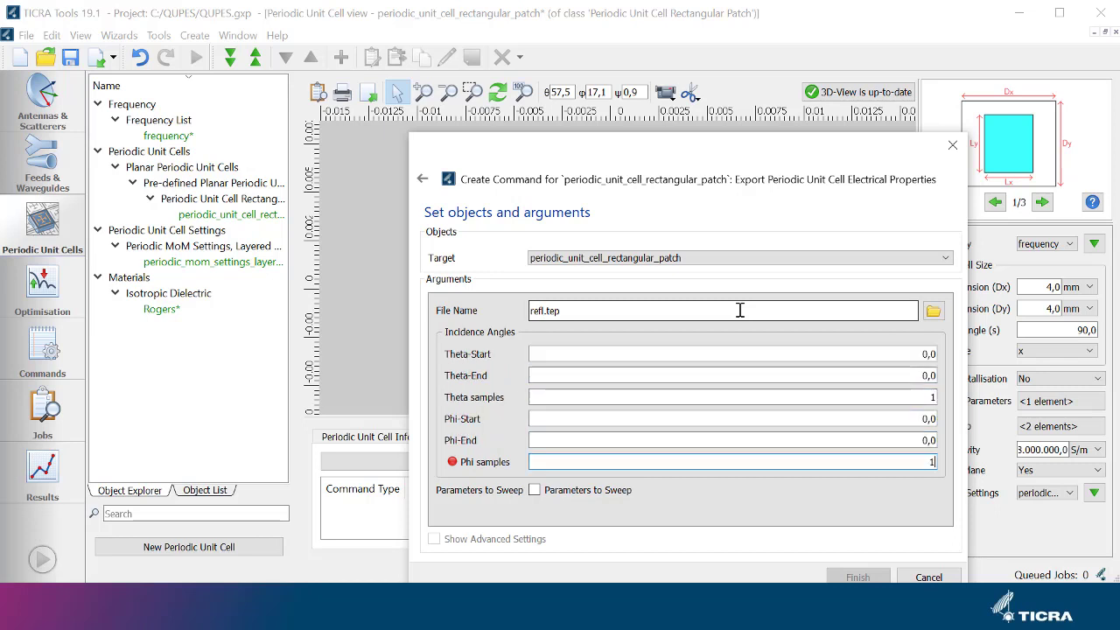
pyautogui.press('Tab')
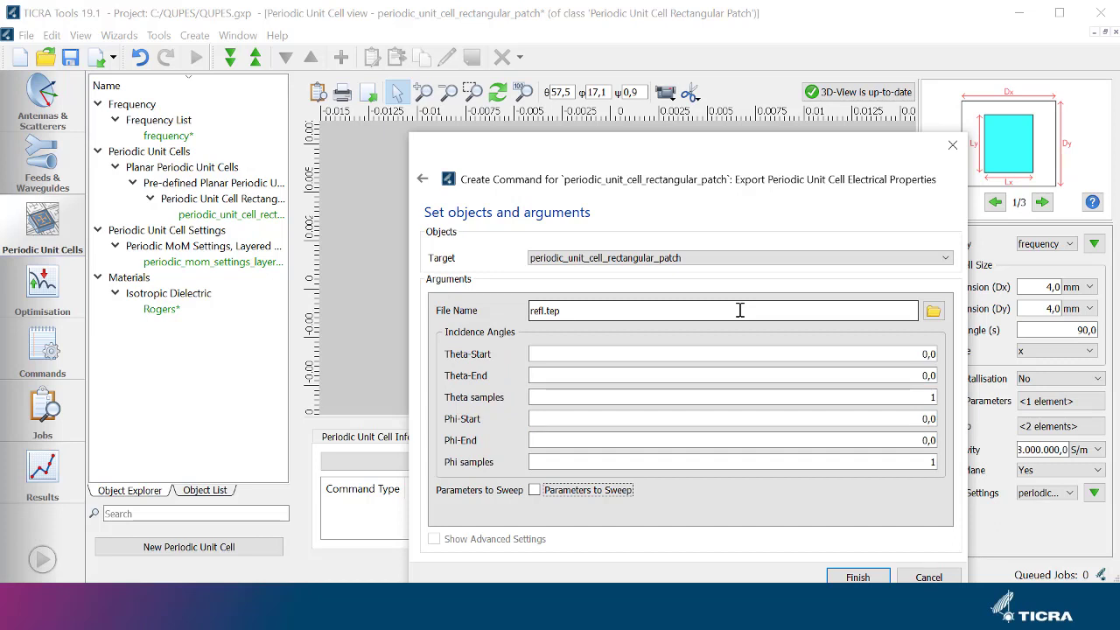
# - Sweep patch length Lx from 0,5 to 3,8 mm in 30 samples and create the command
pyautogui.click(536, 491)
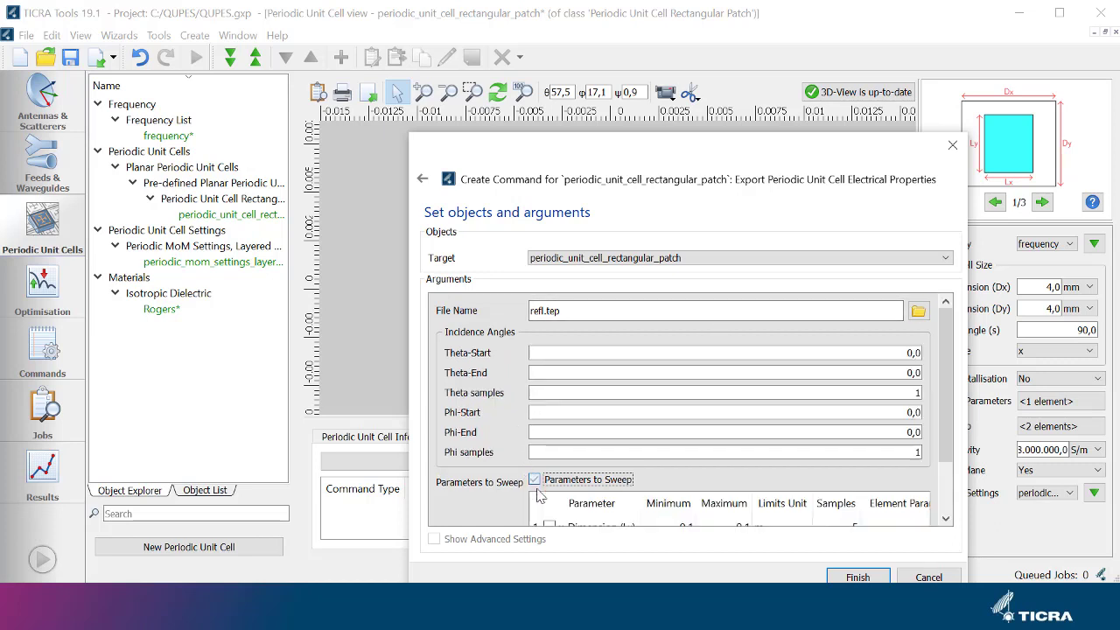
pyautogui.scroll(-2, 543, 490)
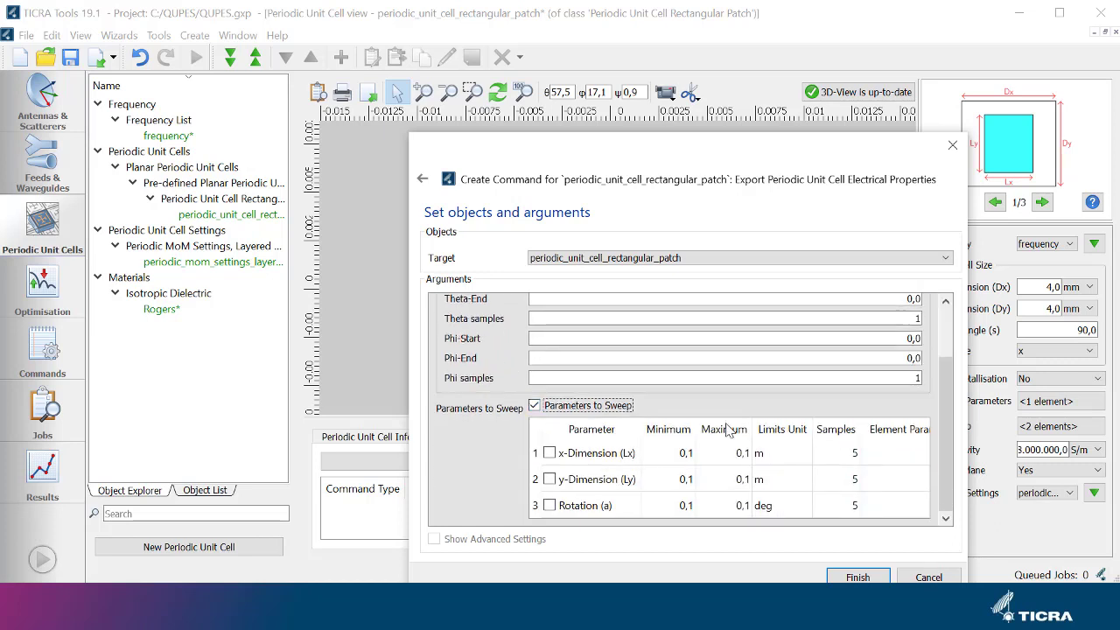
pyautogui.click(549, 454)
pyautogui.click(660, 452)
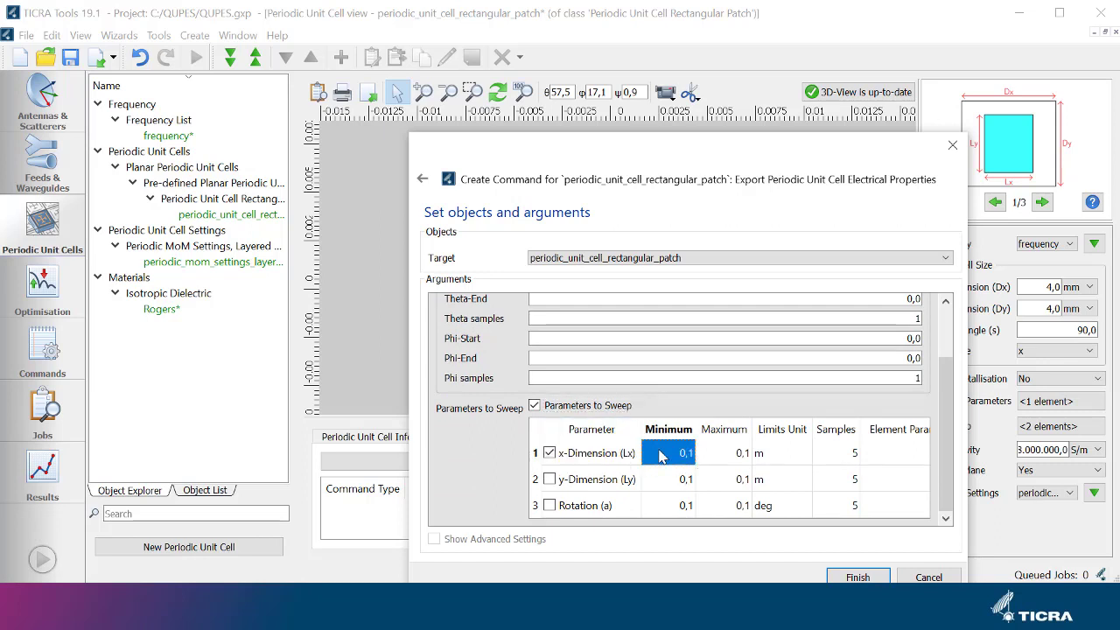
pyautogui.write('0,5')
pyautogui.press('Tab')
pyautogui.write('3,8')
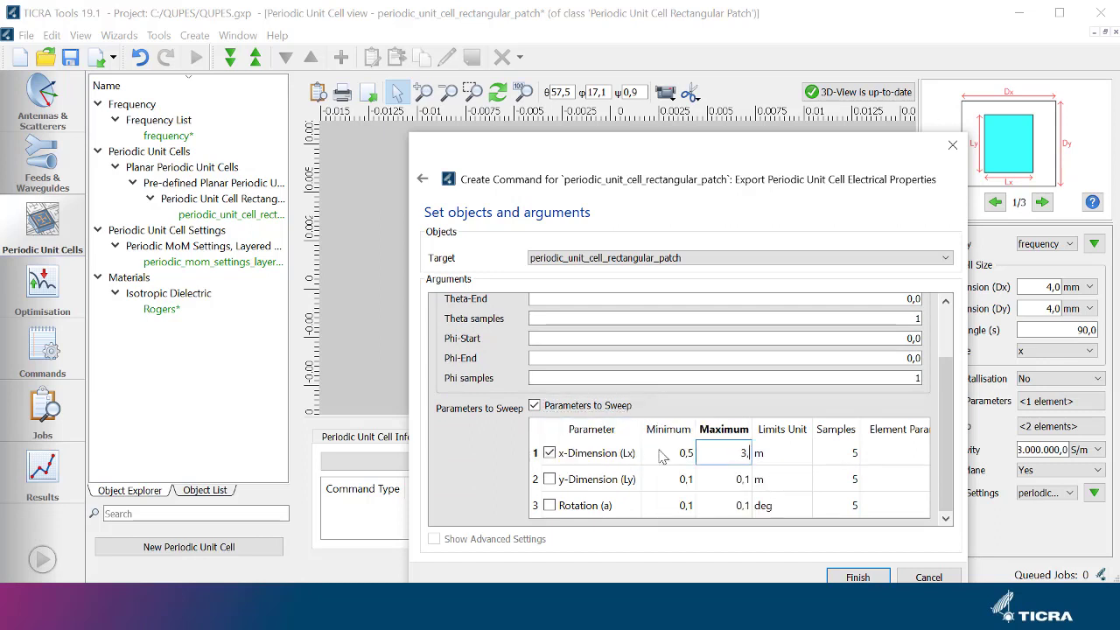
pyautogui.press('Tab')
pyautogui.click(768, 453)
pyautogui.click(765, 488)
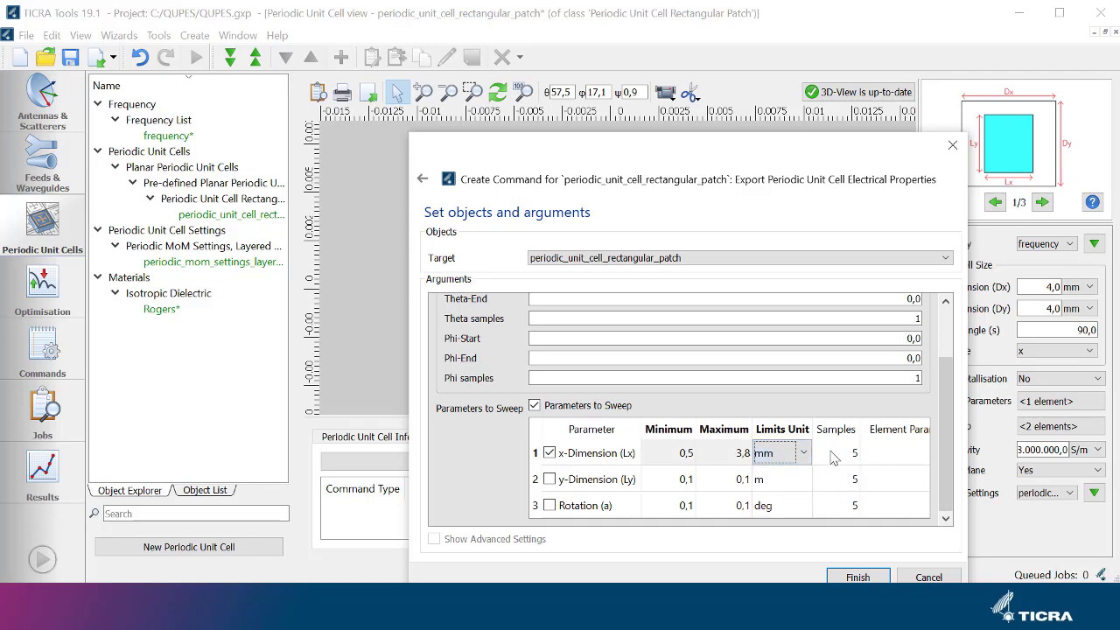
pyautogui.click(825, 453)
pyautogui.write('30')
pyautogui.press('Tab')
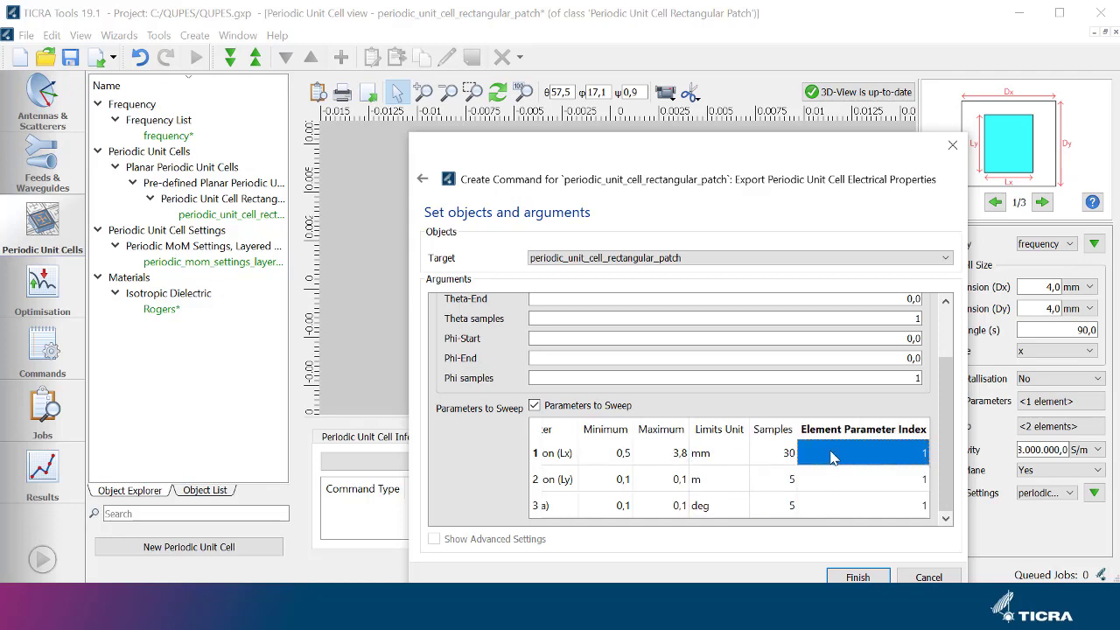
pyautogui.click(866, 577)
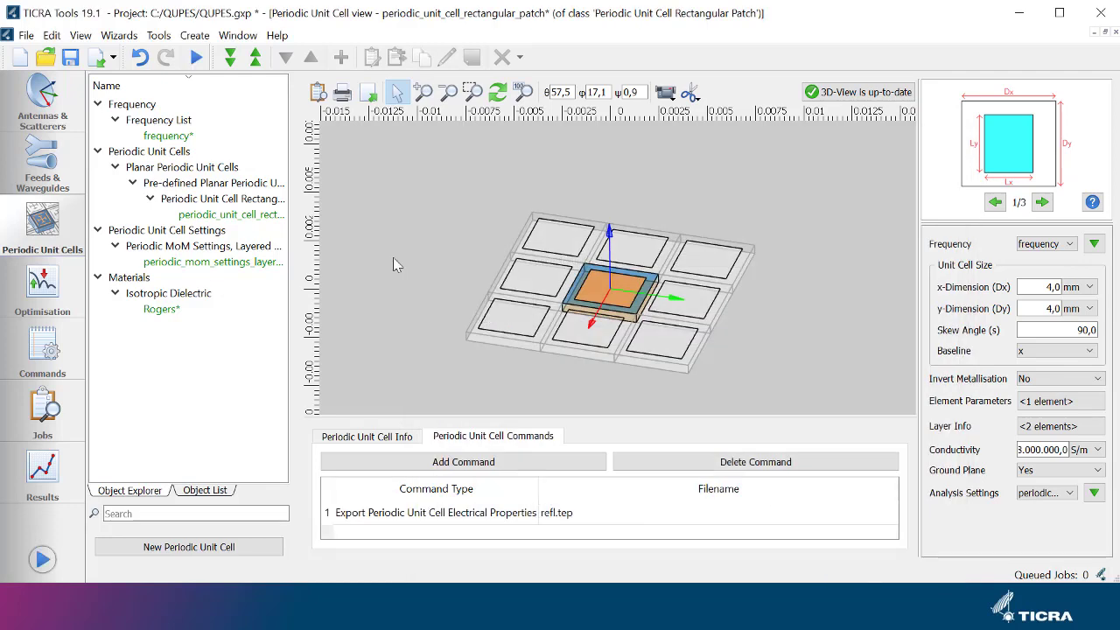
# - Run the sweep as Job_01 and open the plot setup for its periodic_unit_cell result
pyautogui.click(197, 58)
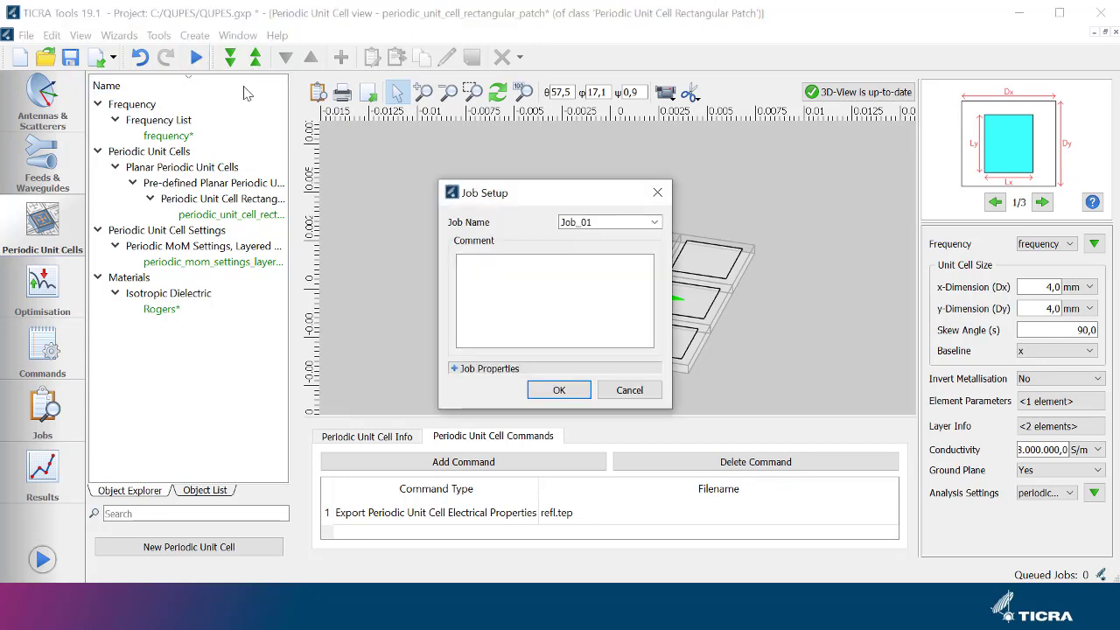
pyautogui.click(558, 390)
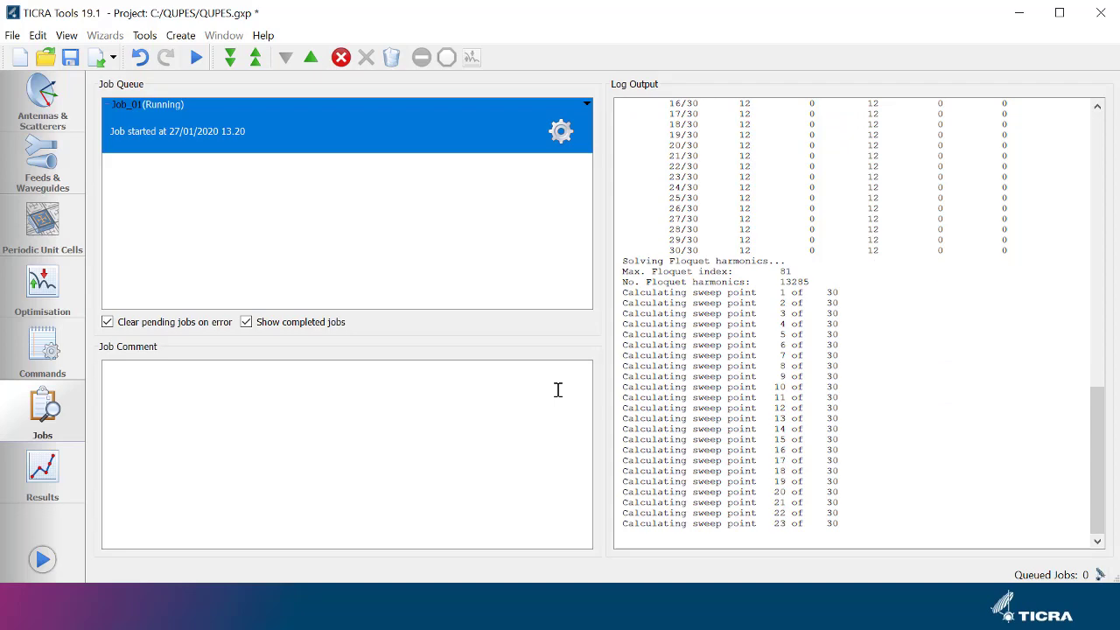
pyautogui.click(56, 492)
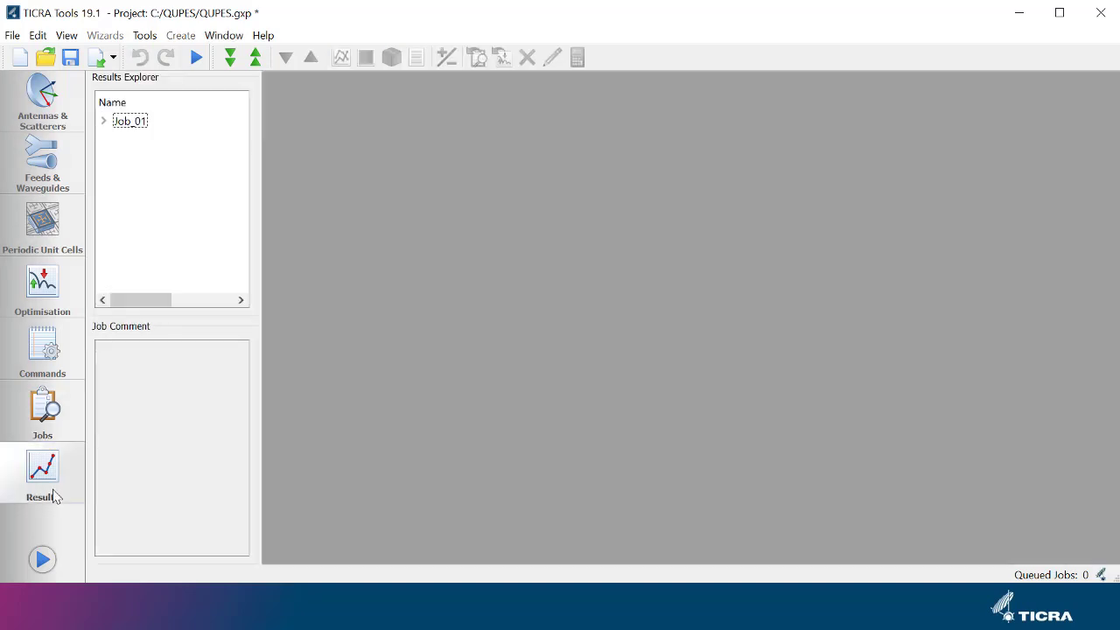
pyautogui.doubleClick(166, 128)
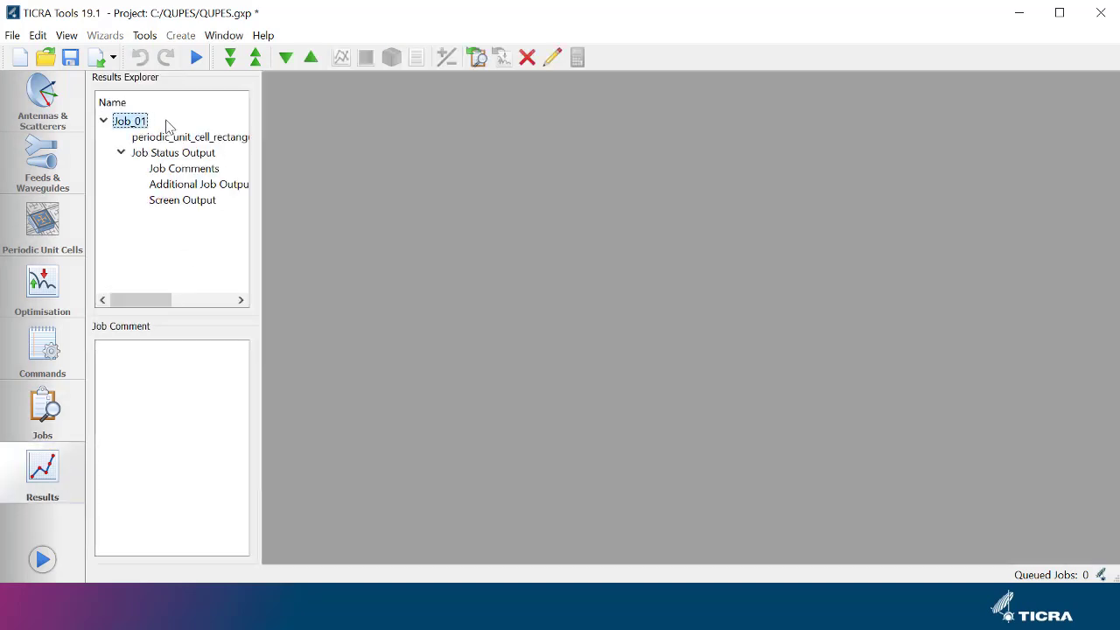
pyautogui.doubleClick(187, 137)
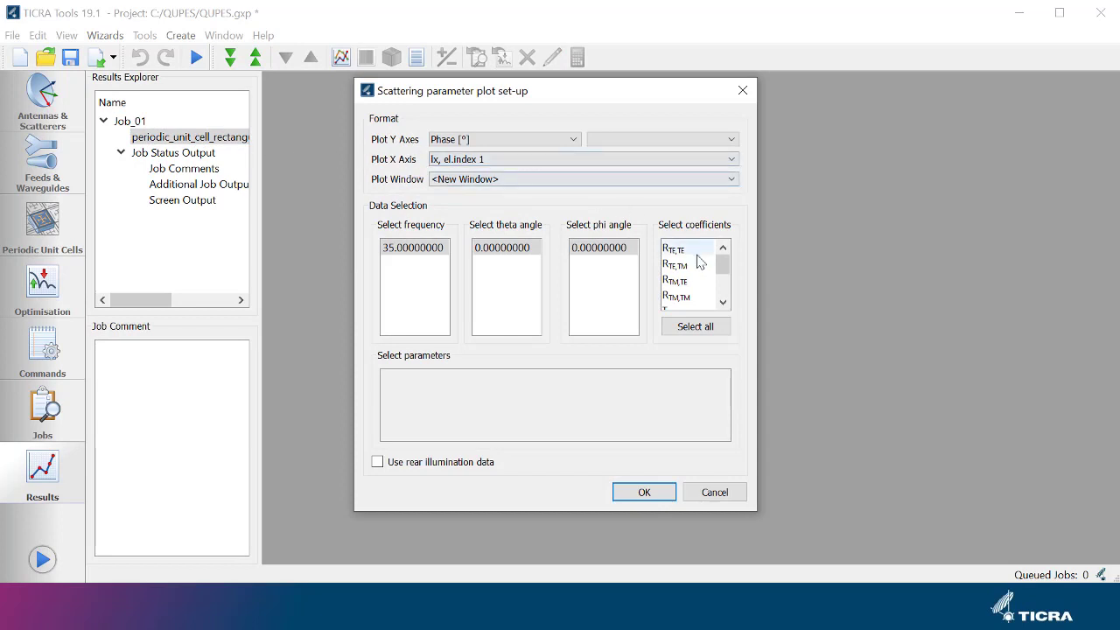
# - Plot the R_TE,TE reflection phase versus Lx and maximize the Plot [3] window
pyautogui.click(695, 251)
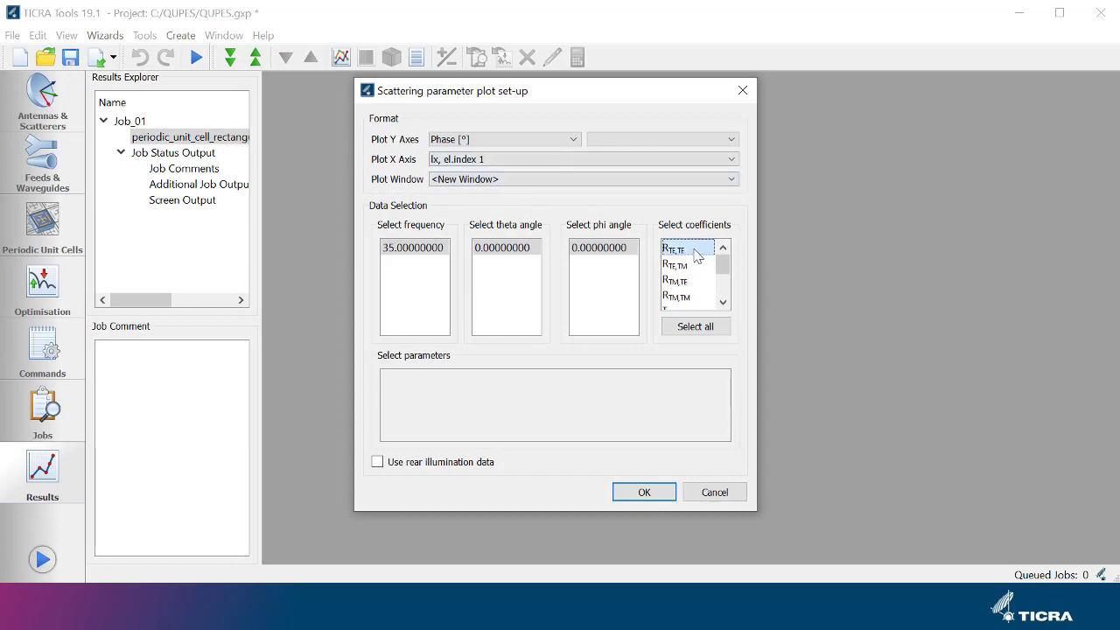
pyautogui.click(644, 492)
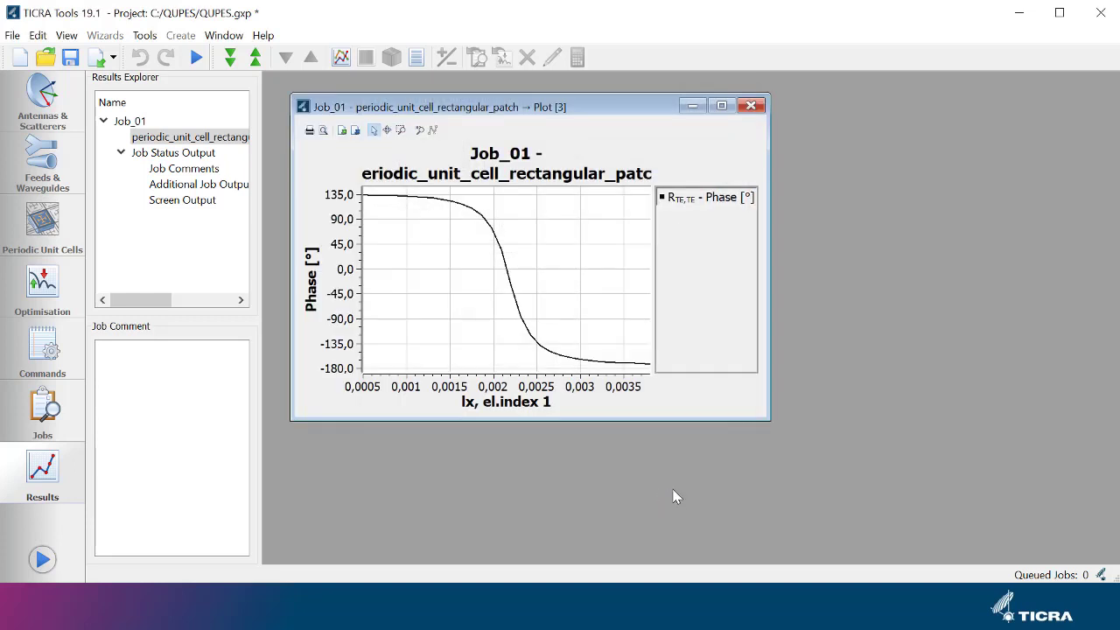
pyautogui.click(721, 105)
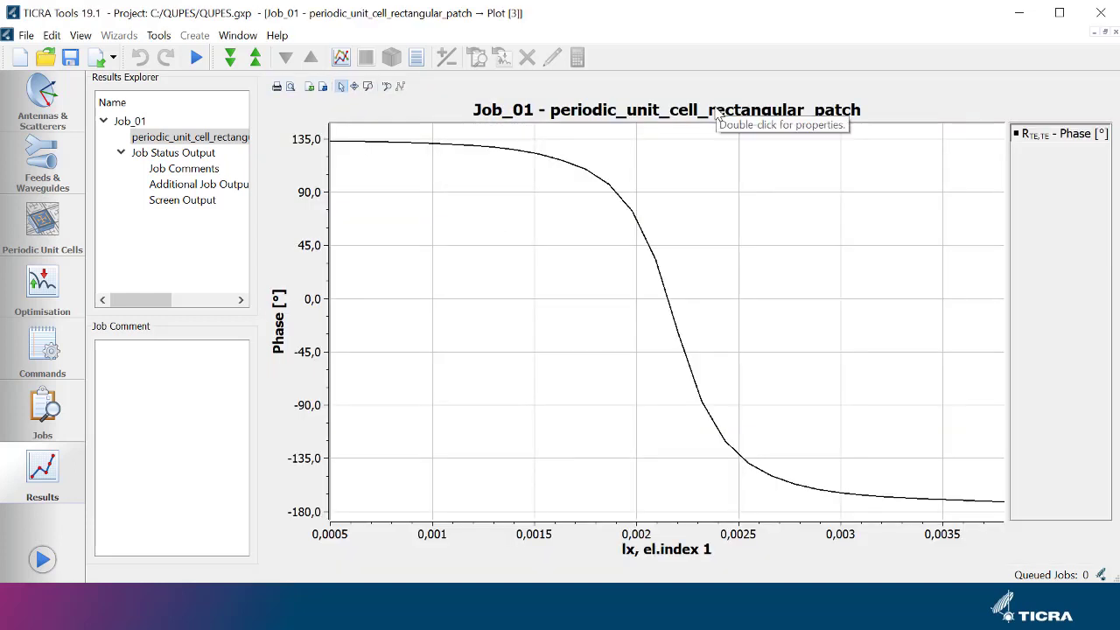